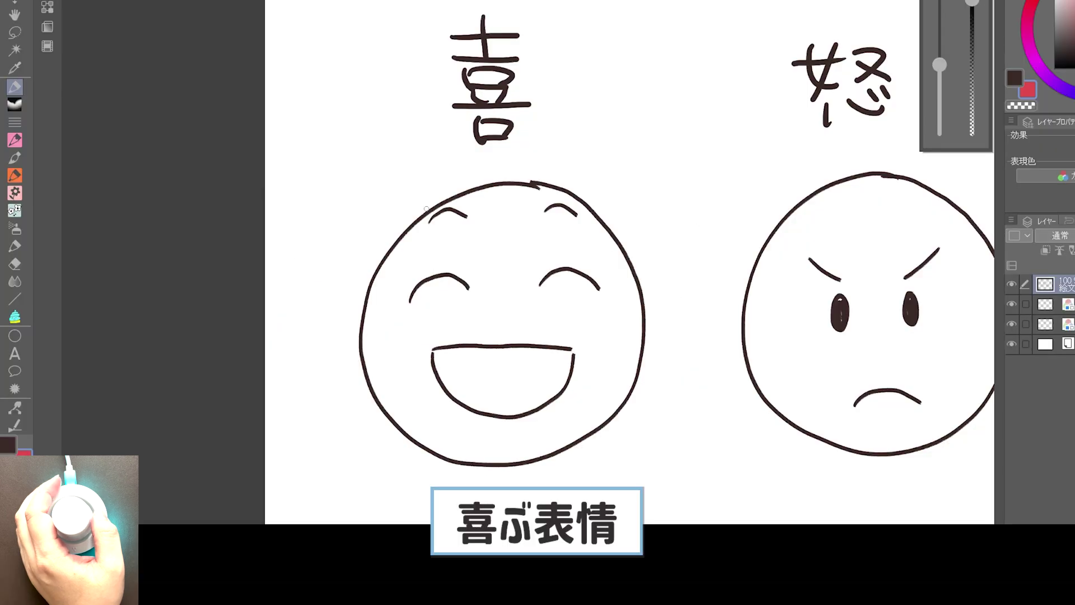
# Write やったー! above the joy face, then add red arrows and ふん! around the angry face
pyautogui.moveTo(363, 197)
pyautogui.mouseDown()
pyautogui.moveTo(387, 189)
pyautogui.moveTo(382, 209)
pyautogui.moveTo(448, 171)
pyautogui.mouseUp()
pyautogui.moveTo(457, 159); pyautogui.dragTo(454, 179)
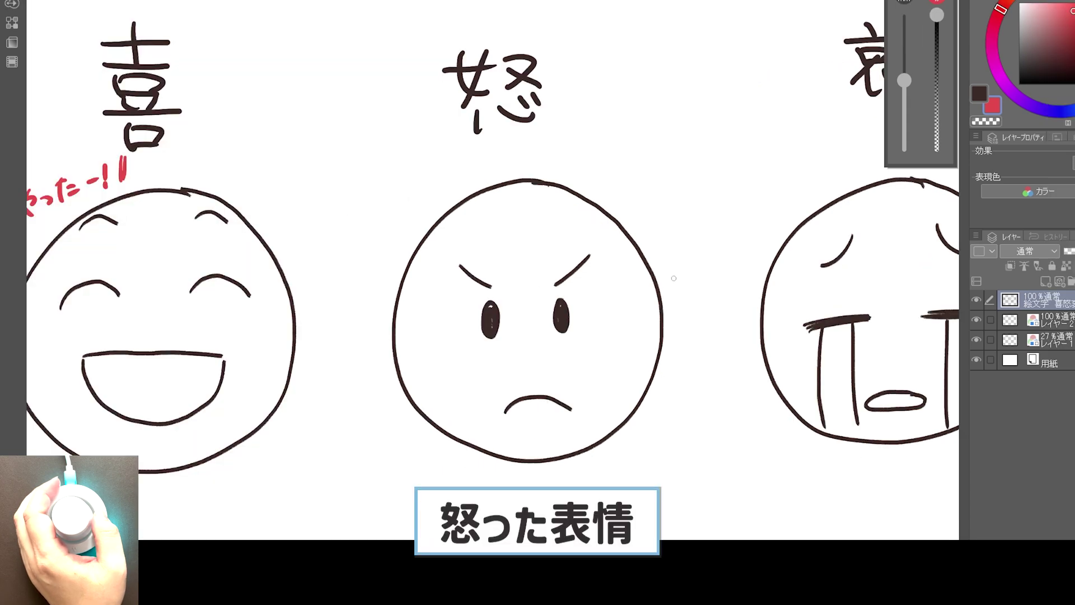
pyautogui.moveTo(673, 267)
pyautogui.mouseDown()
pyautogui.moveTo(679, 236)
pyautogui.moveTo(688, 255)
pyautogui.mouseUp()
pyautogui.moveTo(662, 395)
pyautogui.mouseDown()
pyautogui.moveTo(676, 379)
pyautogui.moveTo(691, 399)
pyautogui.mouseUp()
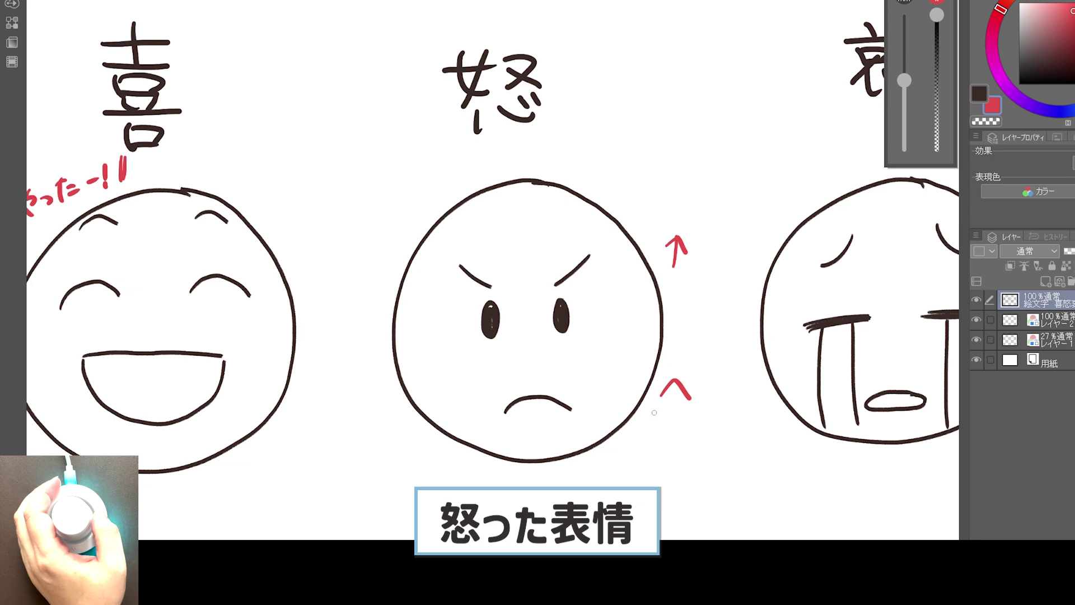
pyautogui.moveTo(400, 187); pyautogui.dragTo(413, 197)
pyautogui.moveTo(417, 193)
pyautogui.mouseDown()
pyautogui.moveTo(440, 194)
pyautogui.moveTo(442, 182)
pyautogui.mouseUp()
pyautogui.click(442, 187)
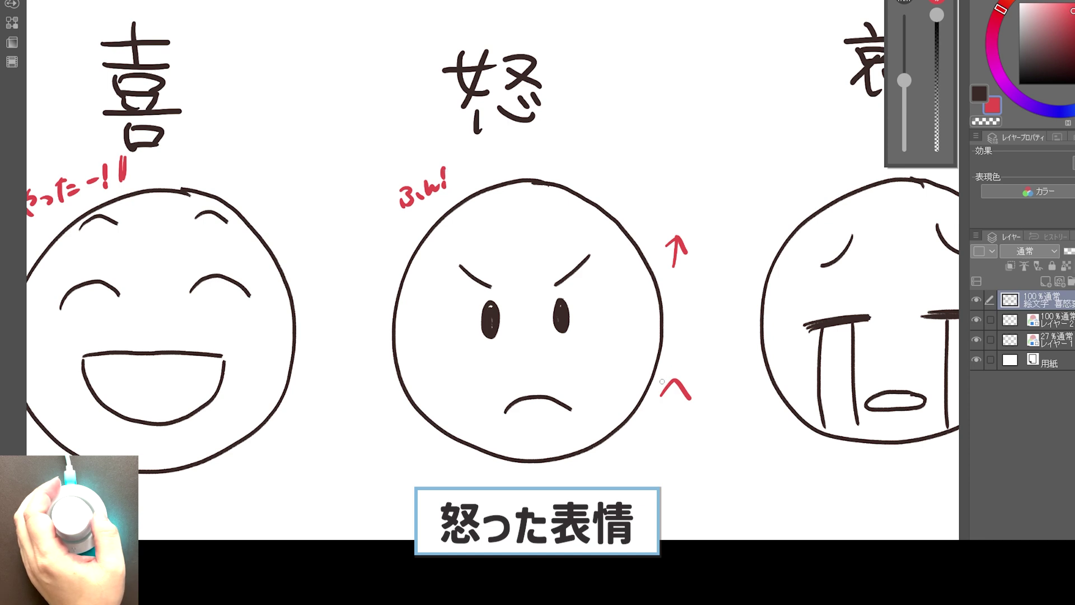
# Draw red downward arrows on both sides of the sad face and write えーん above it
pyautogui.moveTo(723, 257); pyautogui.dragTo(724, 309)
pyautogui.moveTo(429, 262); pyautogui.dragTo(429, 306)
pyautogui.moveTo(423, 295); pyautogui.dragTo(430, 306)
pyautogui.moveTo(501, 172); pyautogui.dragTo(519, 180)
pyautogui.moveTo(522, 170); pyautogui.dragTo(573, 173)
pyautogui.moveTo(486, 168); pyautogui.dragTo(475, 194)
pyautogui.moveTo(588, 157); pyautogui.dragTo(588, 177)
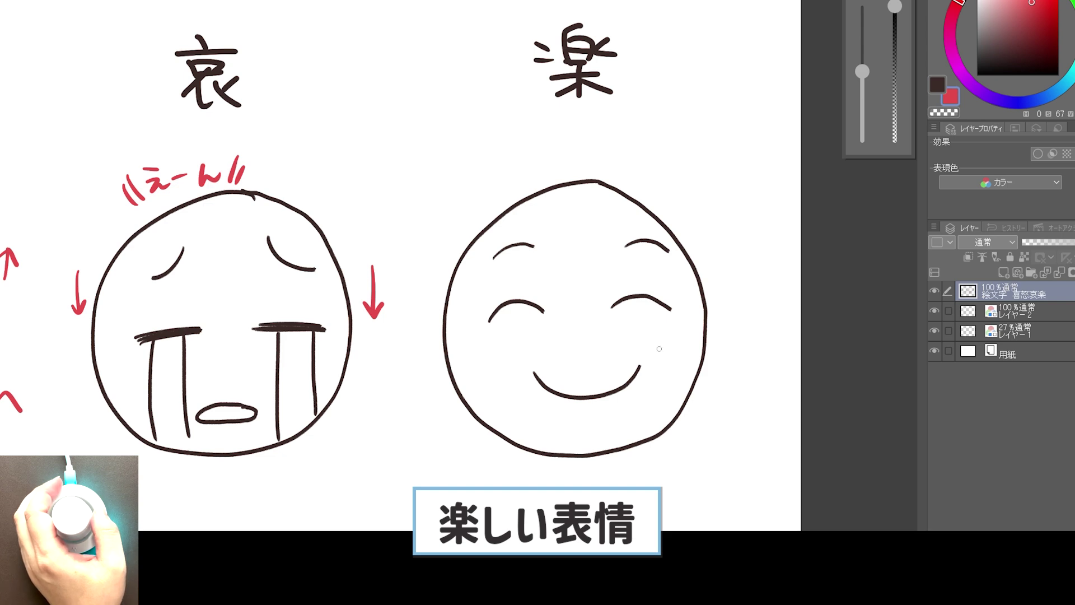
# Draw two red arrows beside the 楽 face and handwrite わーい! with emphasis marks
pyautogui.moveTo(695, 240); pyautogui.dragTo(723, 273)
pyautogui.moveTo(711, 375)
pyautogui.mouseDown()
pyautogui.moveTo(725, 357)
pyautogui.moveTo(726, 376)
pyautogui.mouseUp()
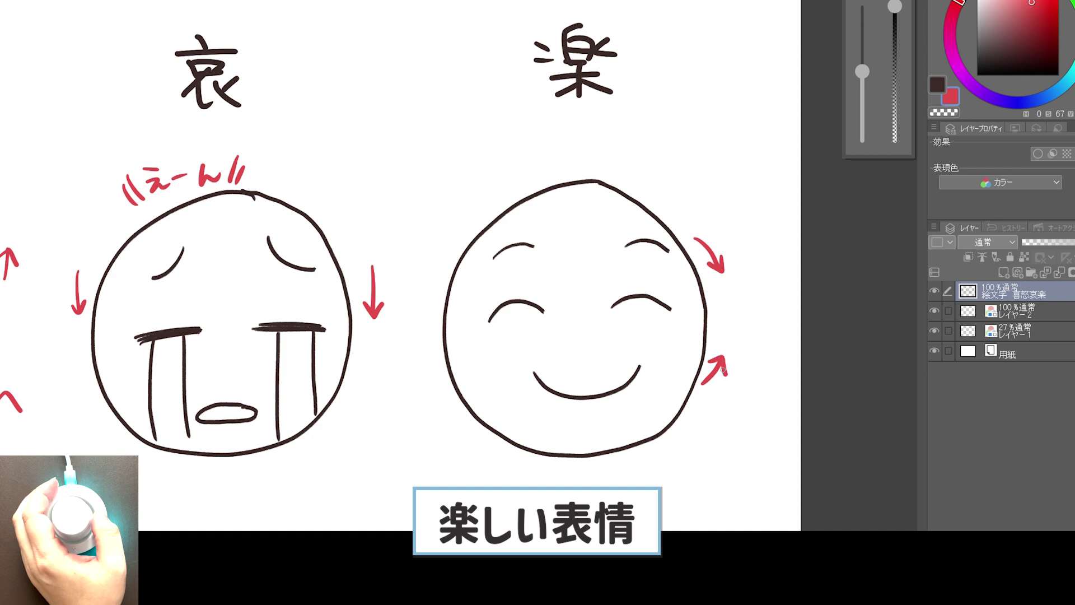
pyautogui.moveTo(544, 137)
pyautogui.mouseDown()
pyautogui.moveTo(543, 163)
pyautogui.moveTo(560, 161)
pyautogui.mouseUp()
pyautogui.moveTo(566, 147); pyautogui.dragTo(603, 156)
pyautogui.moveTo(632, 135); pyautogui.dragTo(626, 152)
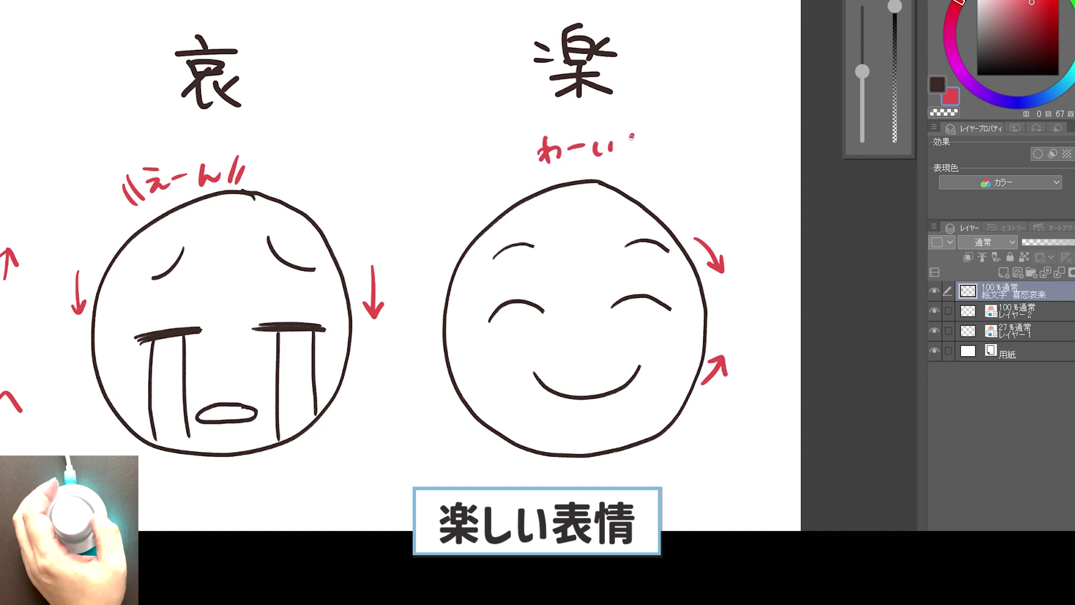
pyautogui.moveTo(514, 140); pyautogui.dragTo(524, 159)
pyautogui.moveTo(650, 137)
pyautogui.mouseDown()
pyautogui.moveTo(642, 160)
pyautogui.moveTo(652, 164)
pyautogui.mouseUp()
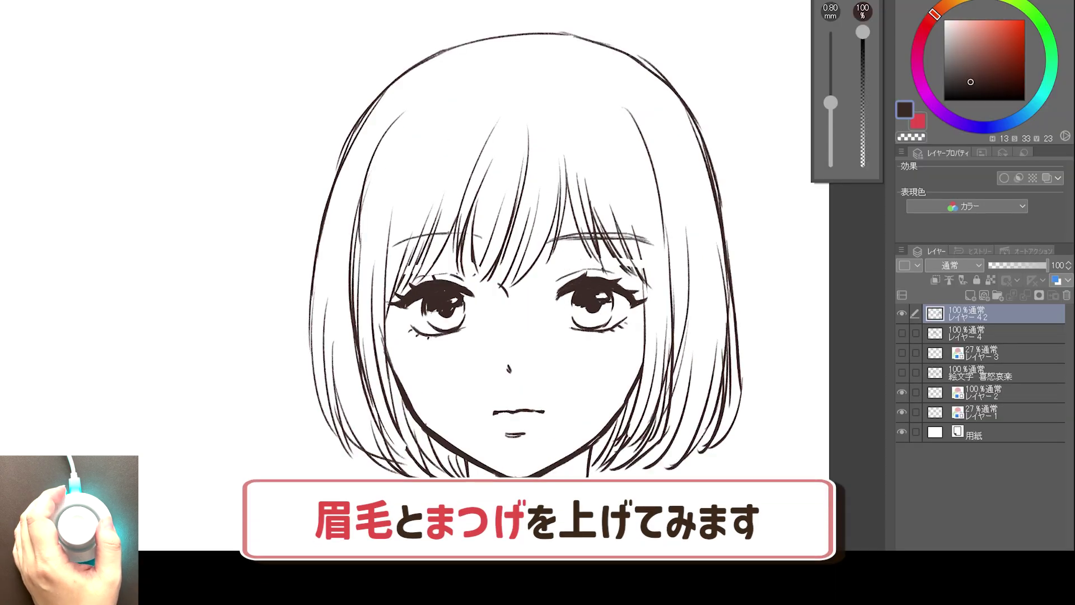
# Lasso and lift both eyes slightly higher, then raise the brush size to 1.70 mm
pyautogui.moveTo(644, 291); pyautogui.dragTo(551, 302)
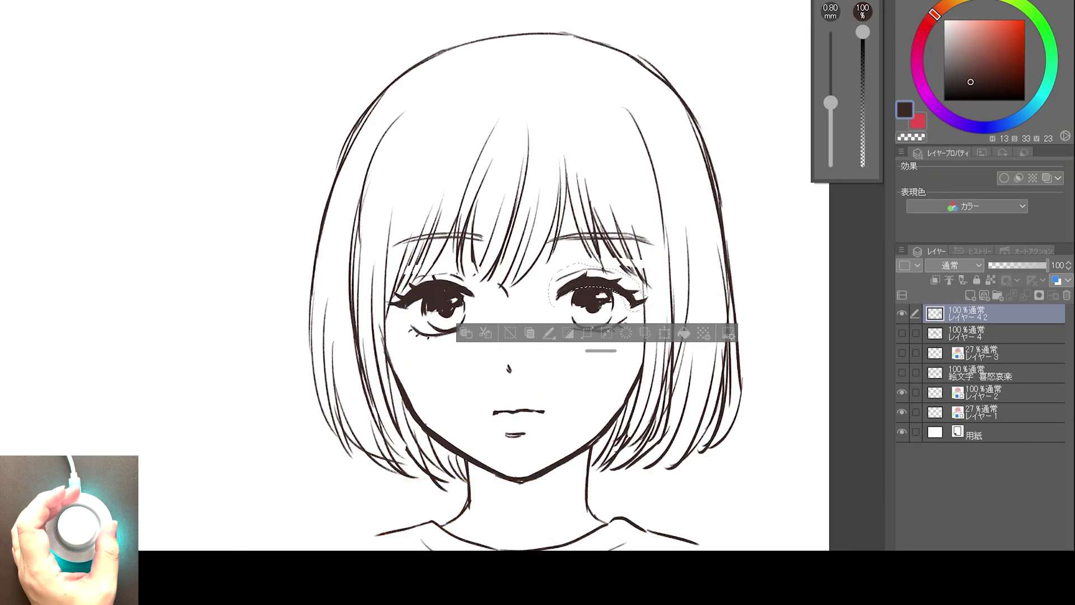
pyautogui.moveTo(480, 294); pyautogui.dragTo(402, 295)
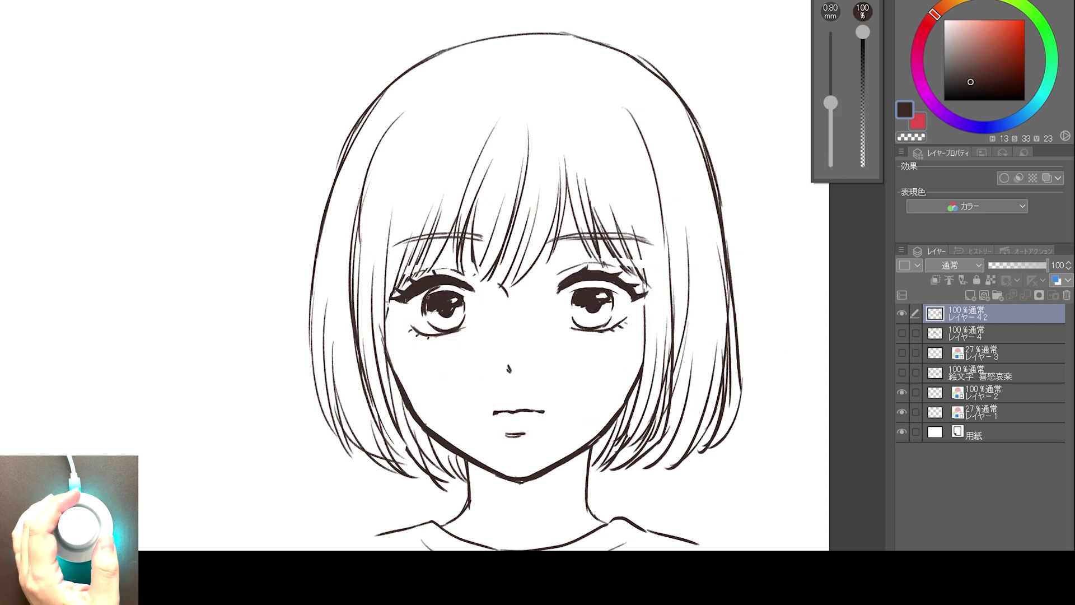
pyautogui.press(']')
pyautogui.press(']')
pyautogui.press(']')
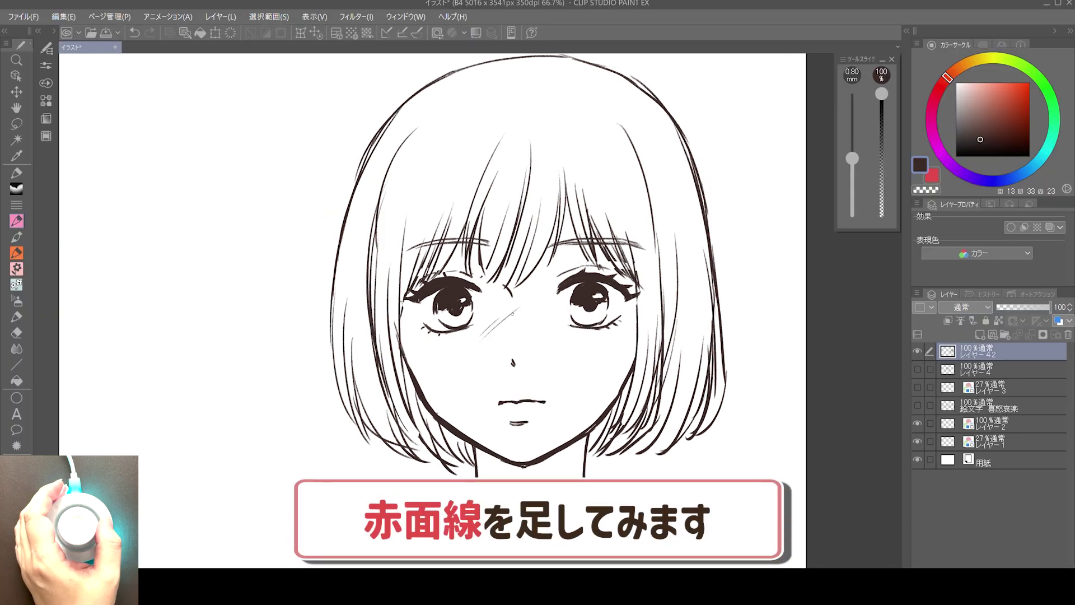
# Hatch soft blush across both cheeks and the nose
pyautogui.moveTo(496, 334); pyautogui.dragTo(512, 308)
pyautogui.moveTo(512, 333)
pyautogui.mouseDown()
pyautogui.moveTo(541, 307)
pyautogui.moveTo(585, 328)
pyautogui.mouseUp()
pyautogui.moveTo(582, 345); pyautogui.dragTo(649, 320)
pyautogui.moveTo(403, 356)
pyautogui.mouseDown()
pyautogui.moveTo(439, 320)
pyautogui.moveTo(457, 331)
pyautogui.mouseUp()
pyautogui.moveTo(448, 353)
pyautogui.mouseDown()
pyautogui.moveTo(482, 319)
pyautogui.moveTo(574, 316)
pyautogui.mouseUp()
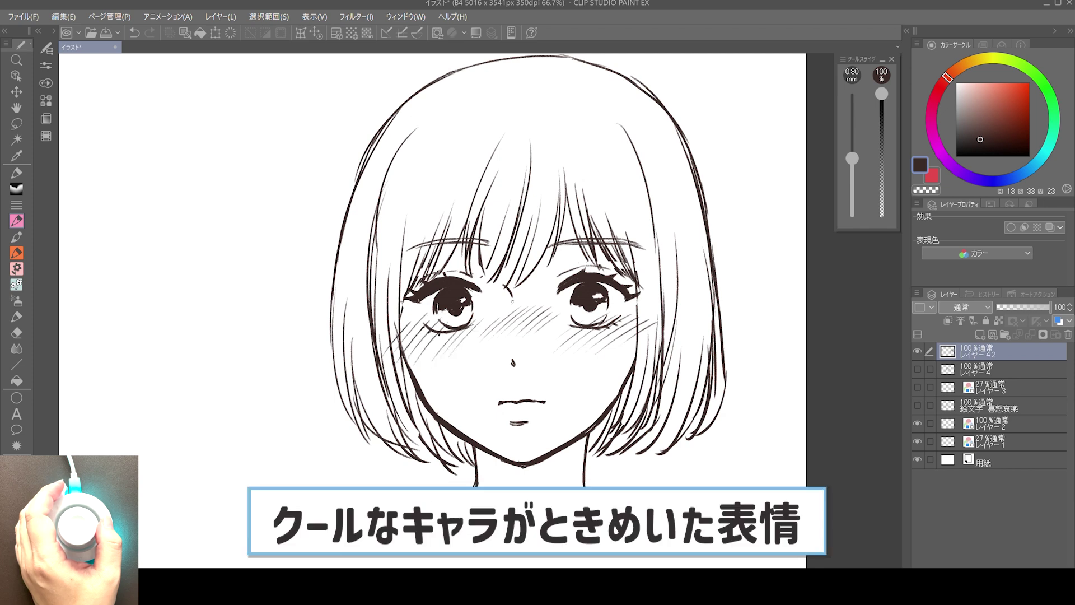
pyautogui.moveTo(614, 342); pyautogui.dragTo(637, 329)
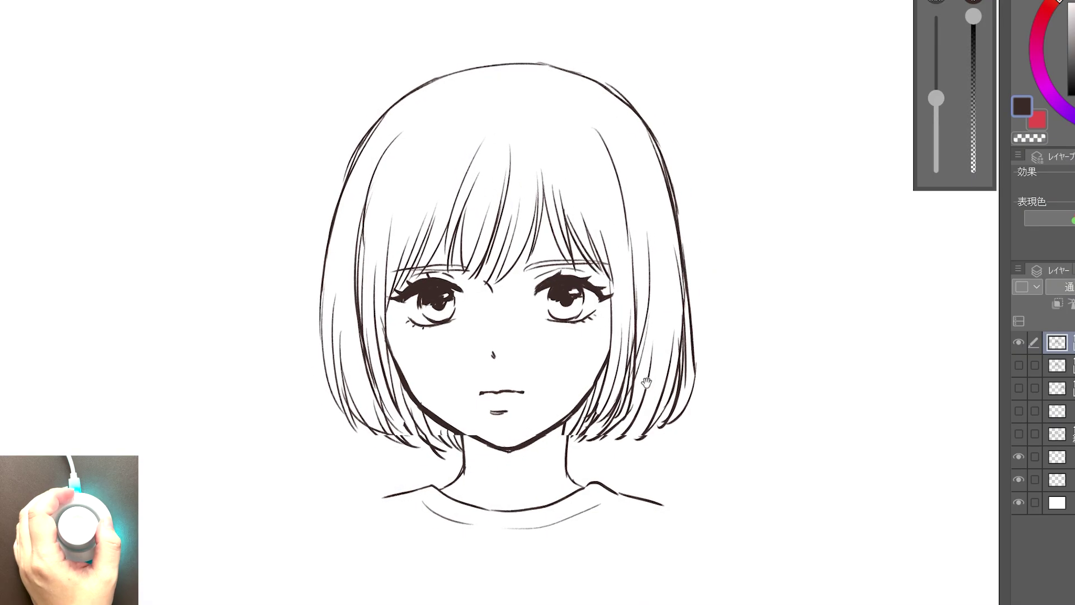
pyautogui.moveTo(633, 355); pyautogui.dragTo(607, 366)
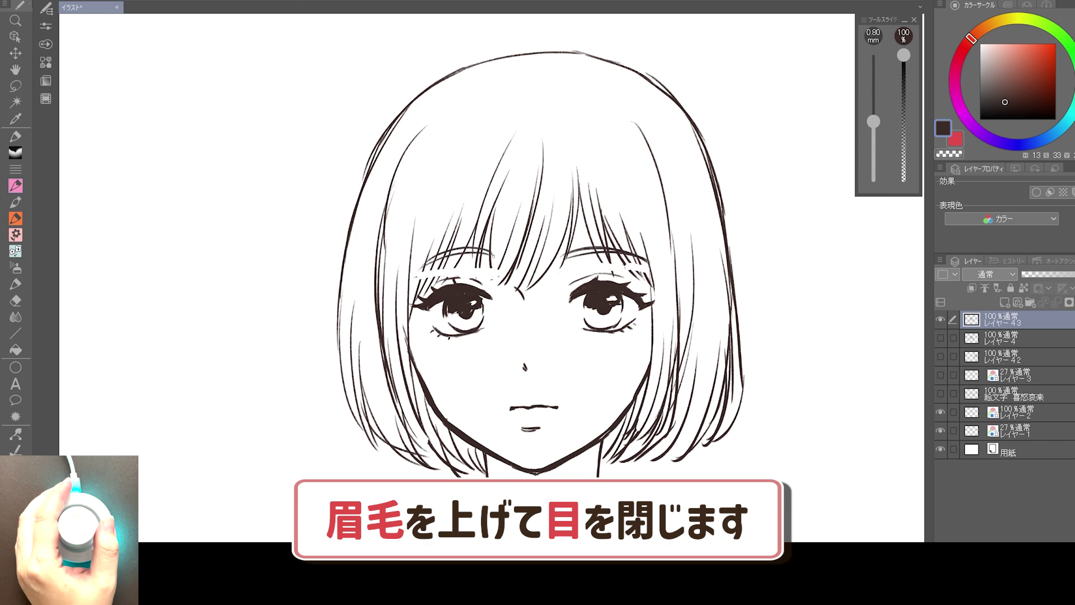
# Erase the open eyes and redraw them as closed, lashed curves
pyautogui.press('e')
pyautogui.moveTo(417, 291); pyautogui.dragTo(487, 336)
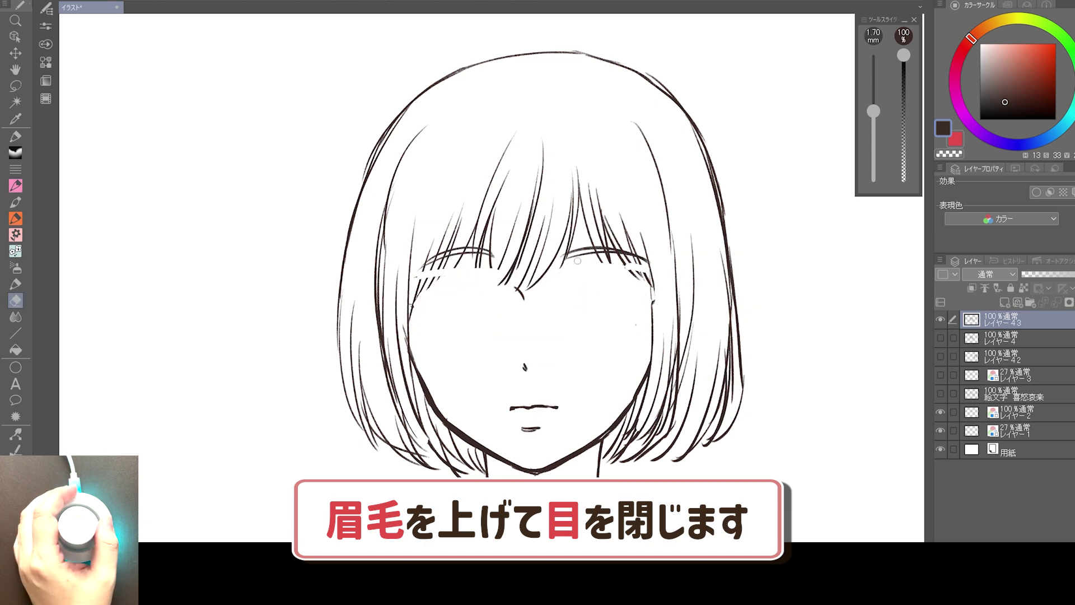
pyautogui.press('p')
pyautogui.moveTo(571, 311); pyautogui.dragTo(662, 307)
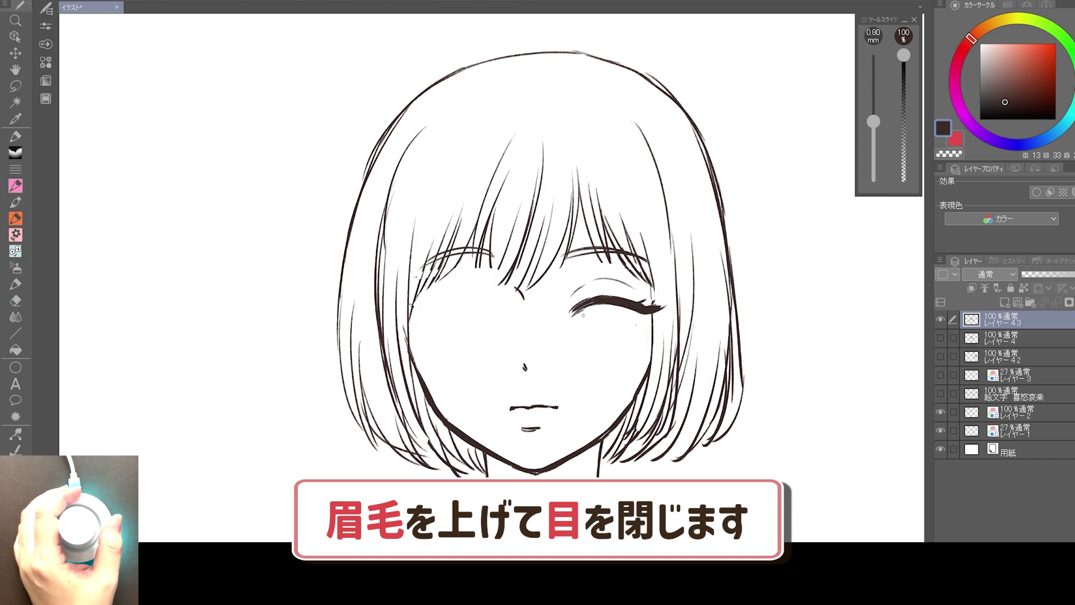
pyautogui.moveTo(413, 317); pyautogui.dragTo(498, 309)
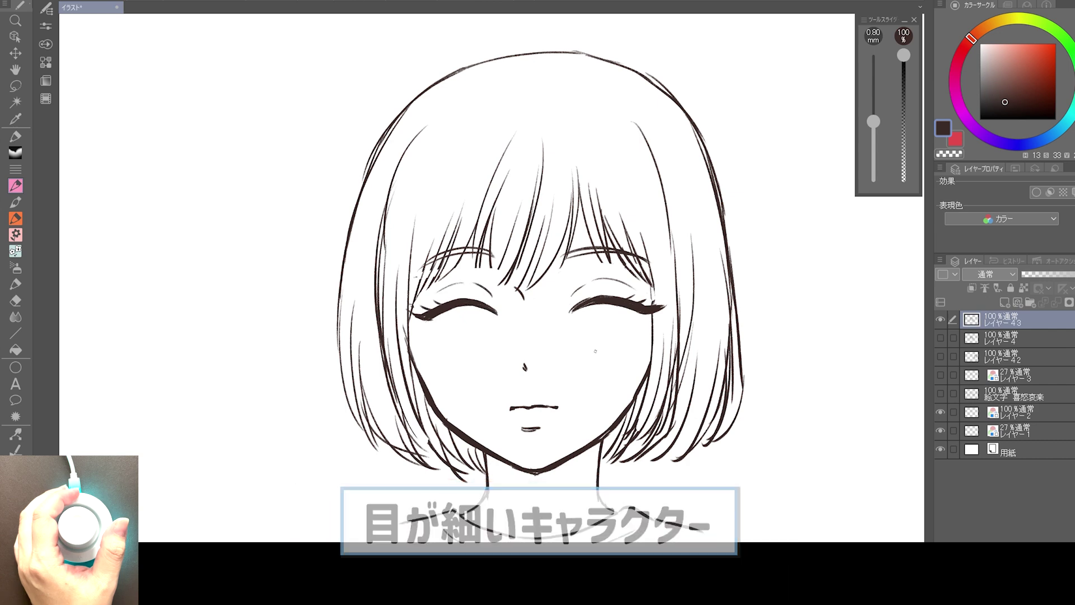
# Erase the original mouth and draw a wide open smile
pyautogui.moveTo(507, 408); pyautogui.dragTo(560, 428)
pyautogui.scroll(-2, 496, 341)
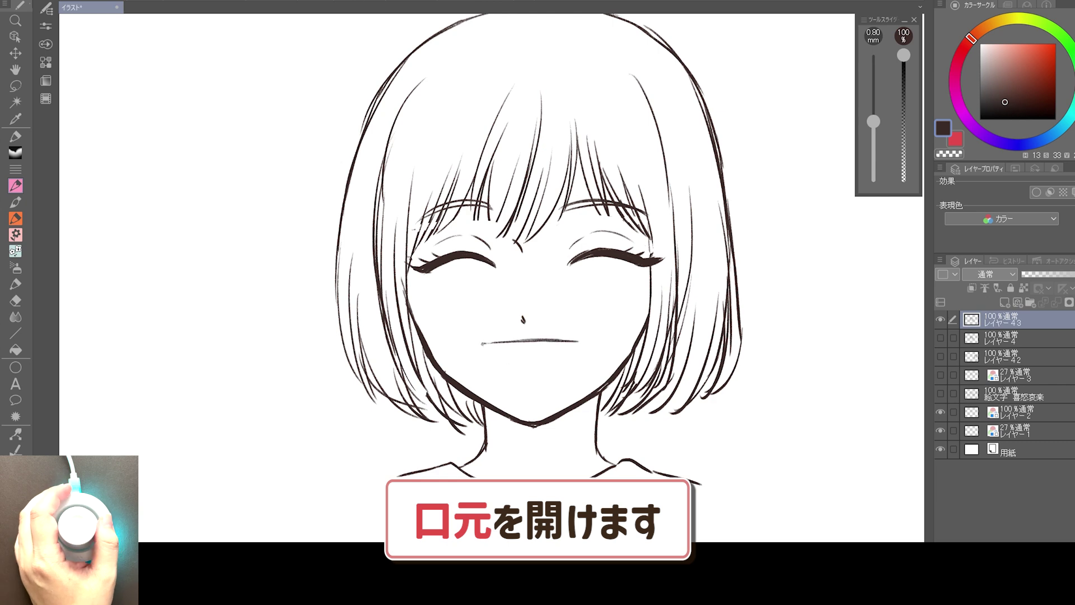
pyautogui.moveTo(480, 344); pyautogui.dragTo(592, 342)
pyautogui.moveTo(482, 343); pyautogui.dragTo(521, 381)
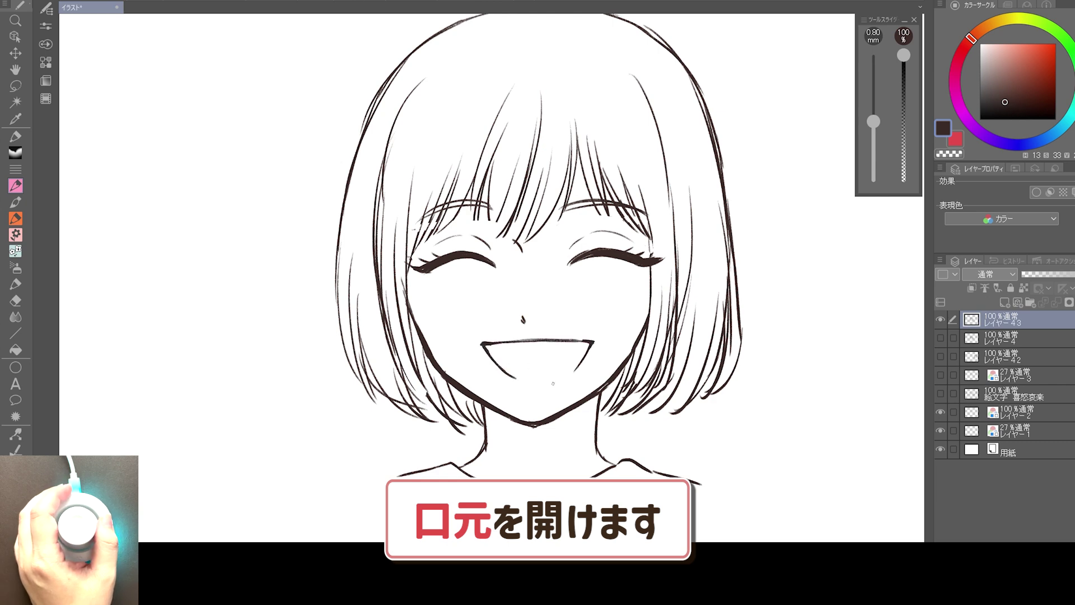
pyautogui.moveTo(592, 343); pyautogui.dragTo(524, 383)
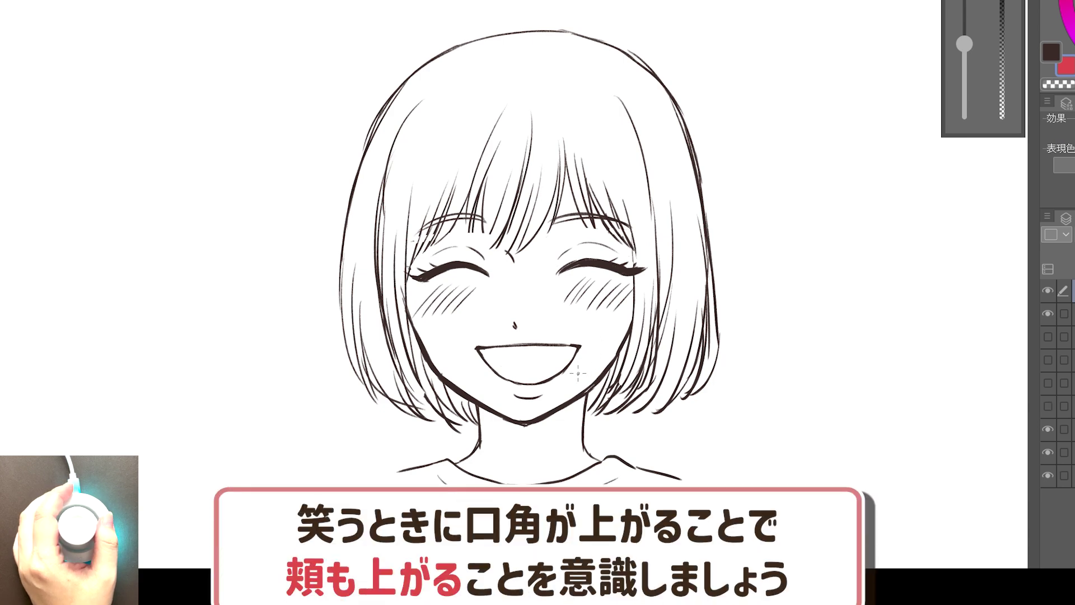
pyautogui.moveTo(578, 374)
pyautogui.mouseDown()
pyautogui.moveTo(594, 352)
pyautogui.moveTo(601, 362)
pyautogui.mouseUp()
pyautogui.moveTo(644, 327); pyautogui.dragTo(651, 290)
pyautogui.moveTo(402, 346)
pyautogui.mouseDown()
pyautogui.moveTo(395, 295)
pyautogui.moveTo(404, 305)
pyautogui.mouseUp()
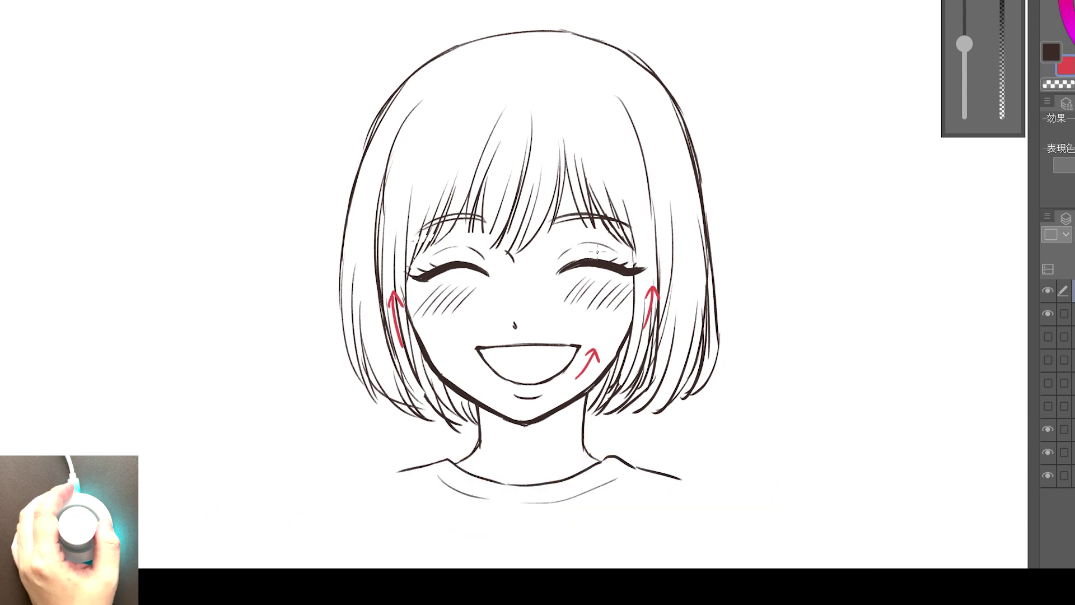
pyautogui.moveTo(567, 270); pyautogui.dragTo(623, 272)
pyautogui.moveTo(428, 274); pyautogui.dragTo(484, 271)
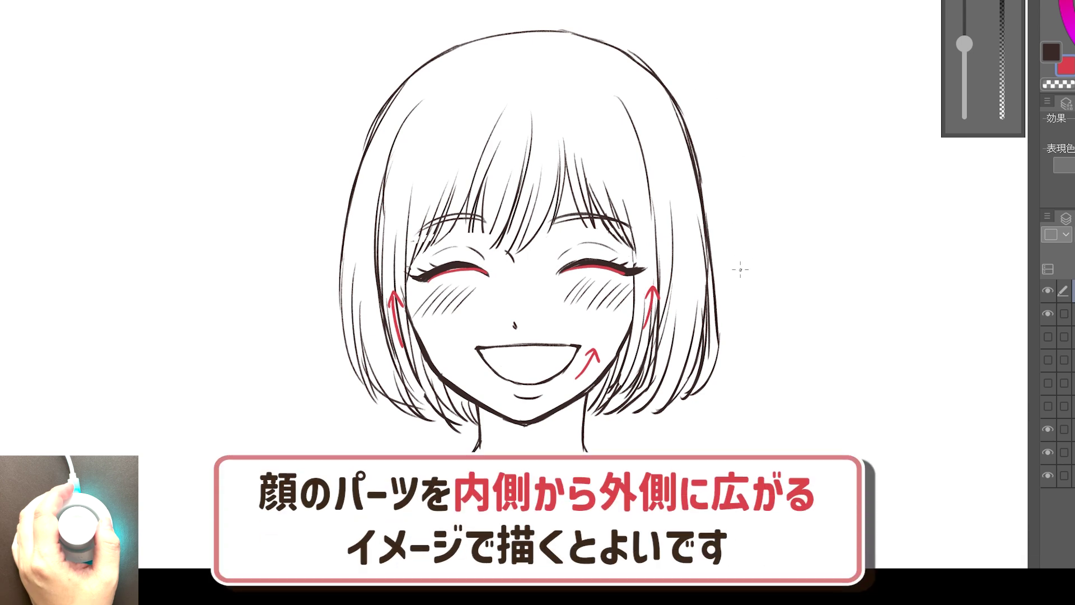
pyautogui.moveTo(729, 262); pyautogui.dragTo(777, 245)
pyautogui.moveTo(702, 102)
pyautogui.mouseDown()
pyautogui.moveTo(730, 77)
pyautogui.moveTo(726, 101)
pyautogui.mouseUp()
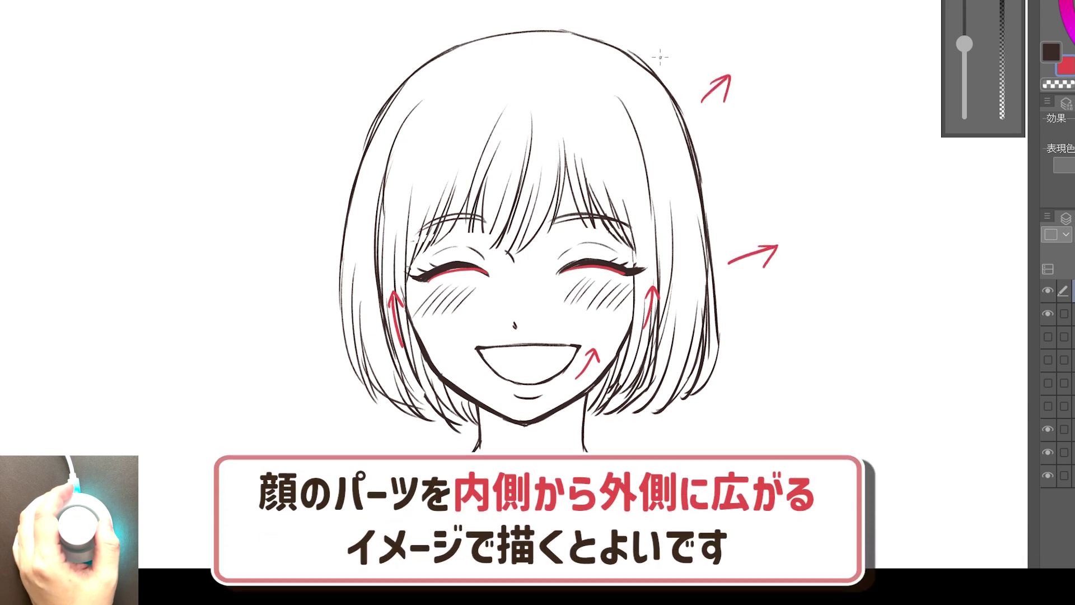
pyautogui.moveTo(348, 153)
pyautogui.mouseDown()
pyautogui.moveTo(308, 127)
pyautogui.moveTo(311, 140)
pyautogui.mouseUp()
pyautogui.moveTo(328, 264); pyautogui.dragTo(292, 275)
pyautogui.moveTo(306, 263); pyautogui.dragTo(292, 276)
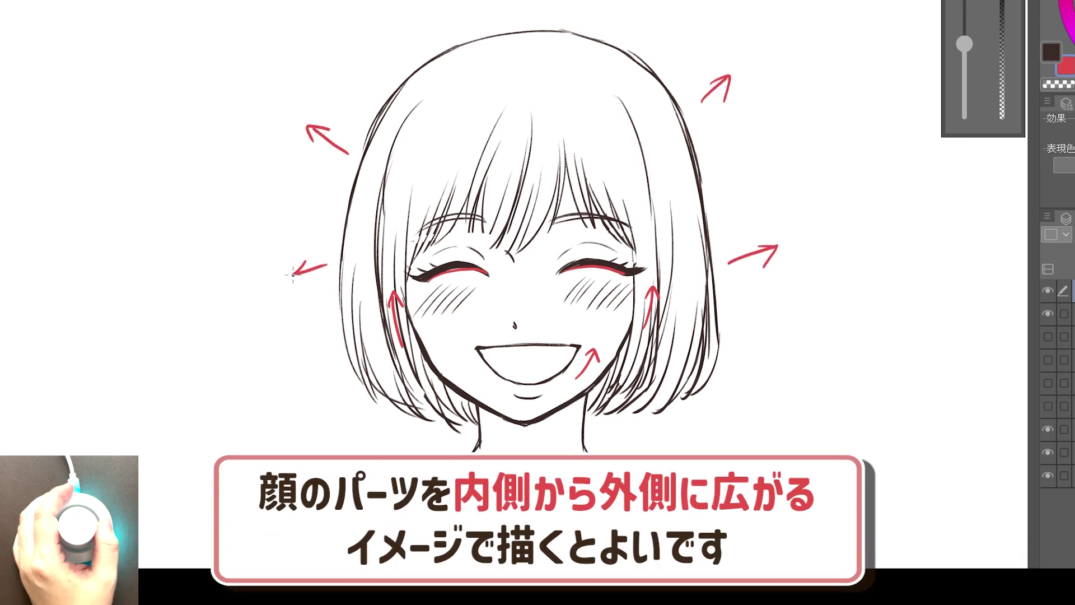
pyautogui.moveTo(361, 404); pyautogui.dragTo(335, 427)
pyautogui.moveTo(336, 415); pyautogui.dragTo(348, 423)
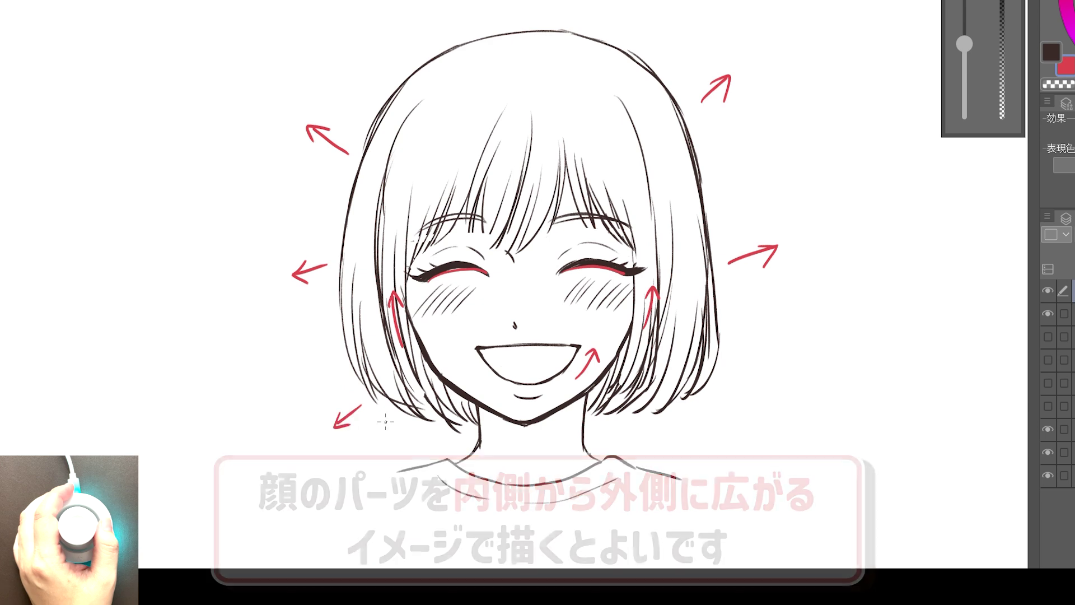
pyautogui.moveTo(708, 399); pyautogui.dragTo(732, 419)
pyautogui.moveTo(727, 403); pyautogui.dragTo(733, 418)
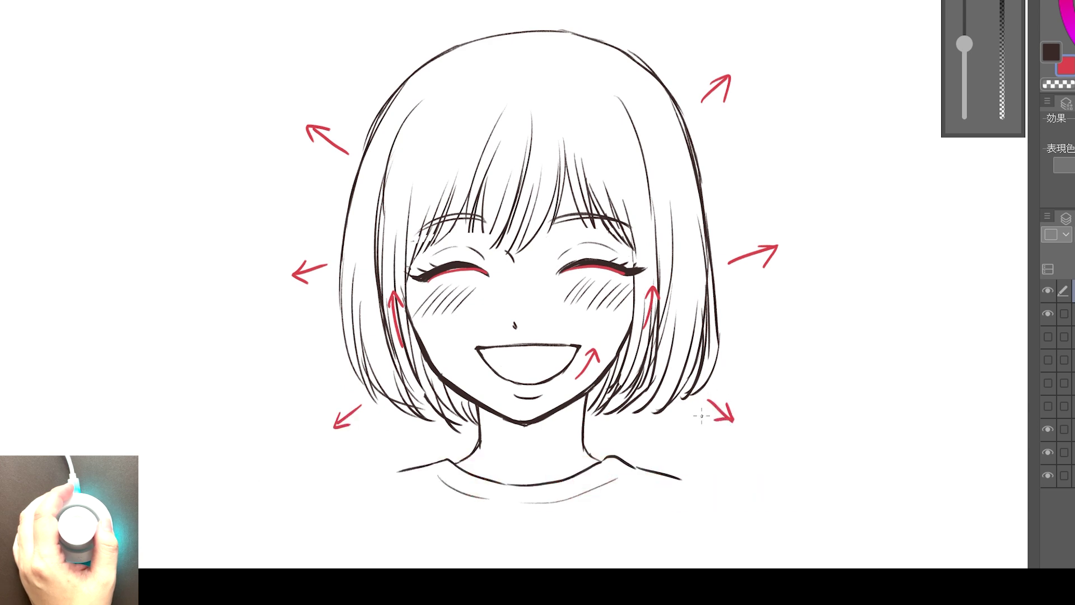
pyautogui.moveTo(557, 87)
pyautogui.mouseDown()
pyautogui.moveTo(465, 128)
pyautogui.moveTo(425, 263)
pyautogui.moveTo(448, 330)
pyautogui.moveTo(538, 408)
pyautogui.moveTo(660, 305)
pyautogui.moveTo(684, 245)
pyautogui.moveTo(658, 160)
pyautogui.mouseUp()
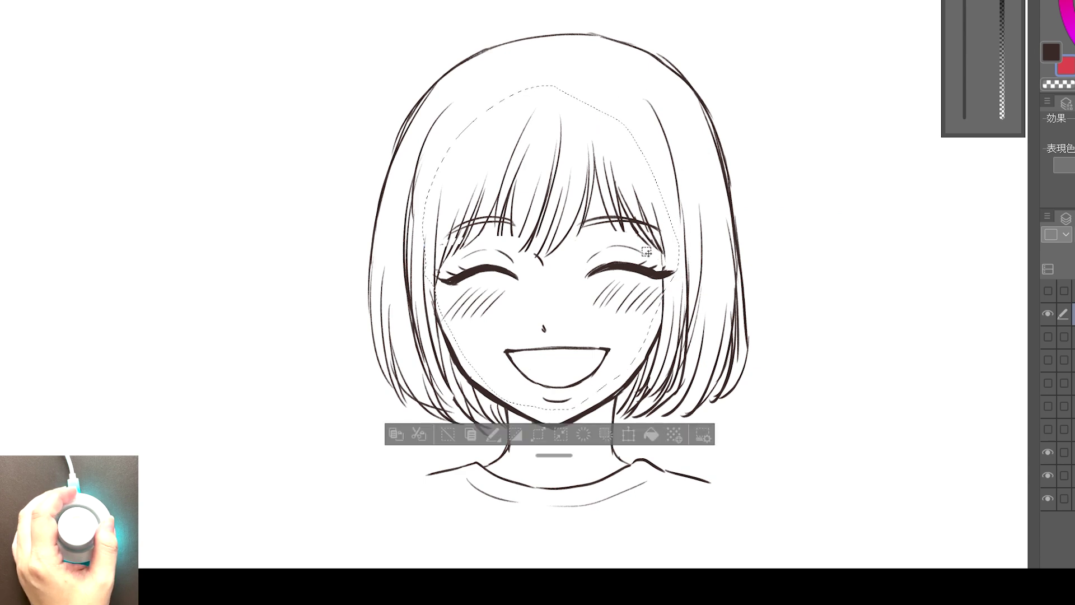
# Free Transform the selected face features slightly upward, then clear the selection
pyautogui.hotkey('ctrl', 't')
pyautogui.moveTo(687, 278); pyautogui.dragTo(686, 266)
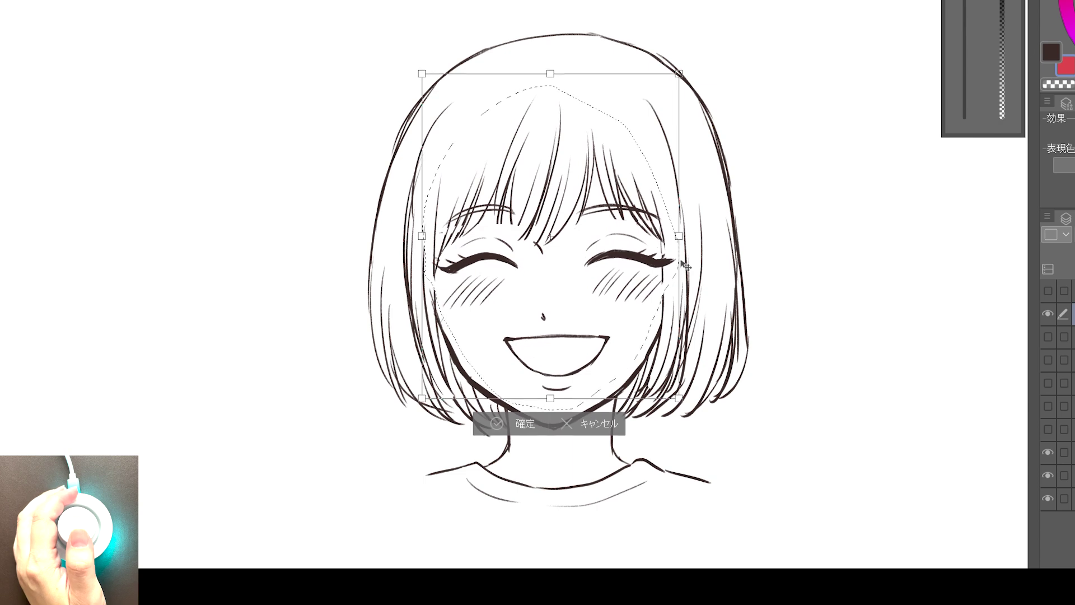
pyautogui.click(551, 423)
pyautogui.hotkey('ctrl', 'd')
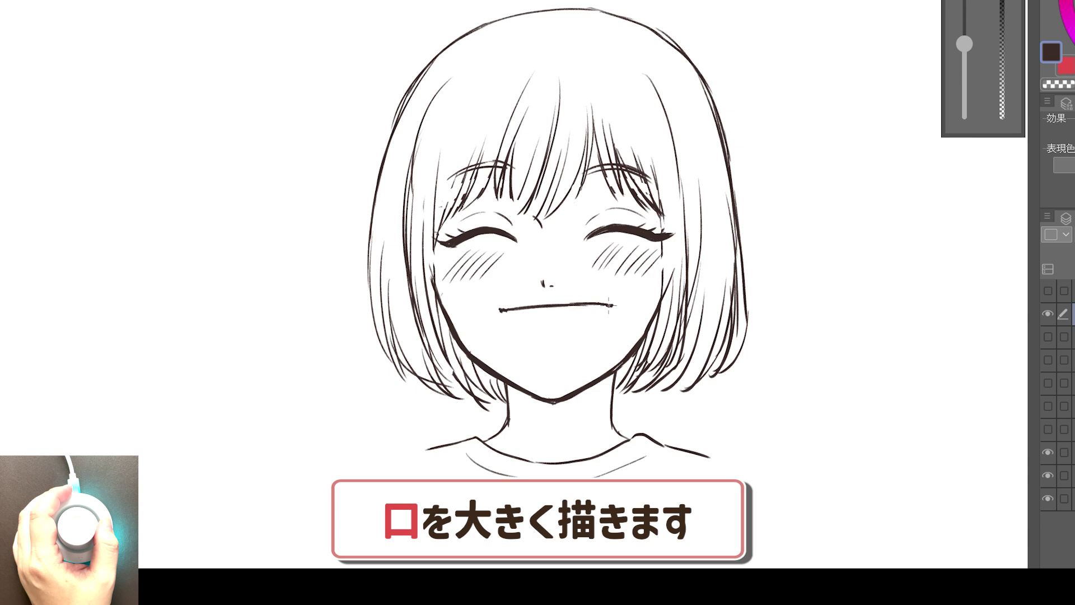
# Draw the open laughing mouth and chin line, plus motion marks beside the head
pyautogui.moveTo(501, 309); pyautogui.dragTo(612, 307)
pyautogui.moveTo(537, 367); pyautogui.dragTo(567, 365)
pyautogui.moveTo(733, 209)
pyautogui.mouseDown()
pyautogui.moveTo(762, 253)
pyautogui.moveTo(765, 206)
pyautogui.mouseUp()
pyautogui.moveTo(745, 237); pyautogui.dragTo(774, 241)
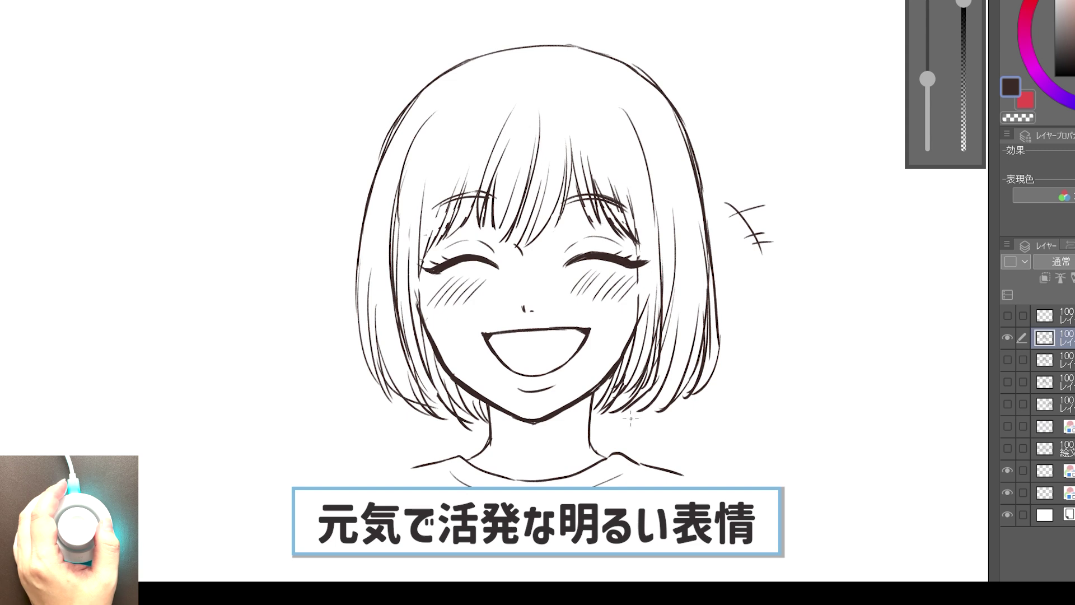
# Redraw both eyes open with irises and lower lash lines
pyautogui.scroll(-5, 638, 420)
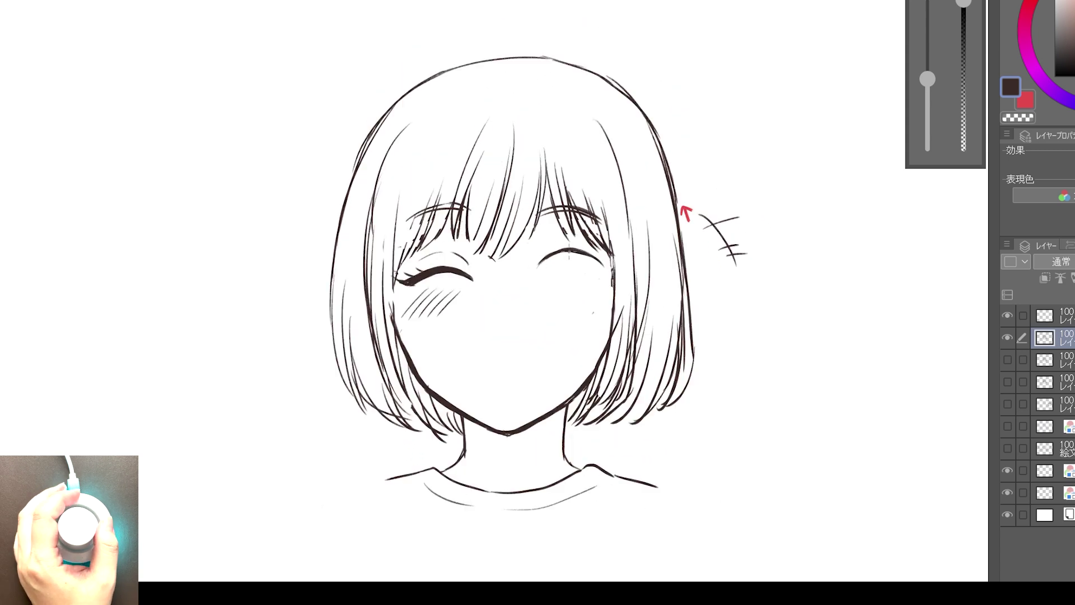
pyautogui.moveTo(583, 256)
pyautogui.mouseDown()
pyautogui.moveTo(547, 262)
pyautogui.moveTo(550, 291)
pyautogui.moveTo(602, 286)
pyautogui.moveTo(582, 292)
pyautogui.moveTo(555, 275)
pyautogui.moveTo(563, 300)
pyautogui.mouseUp()
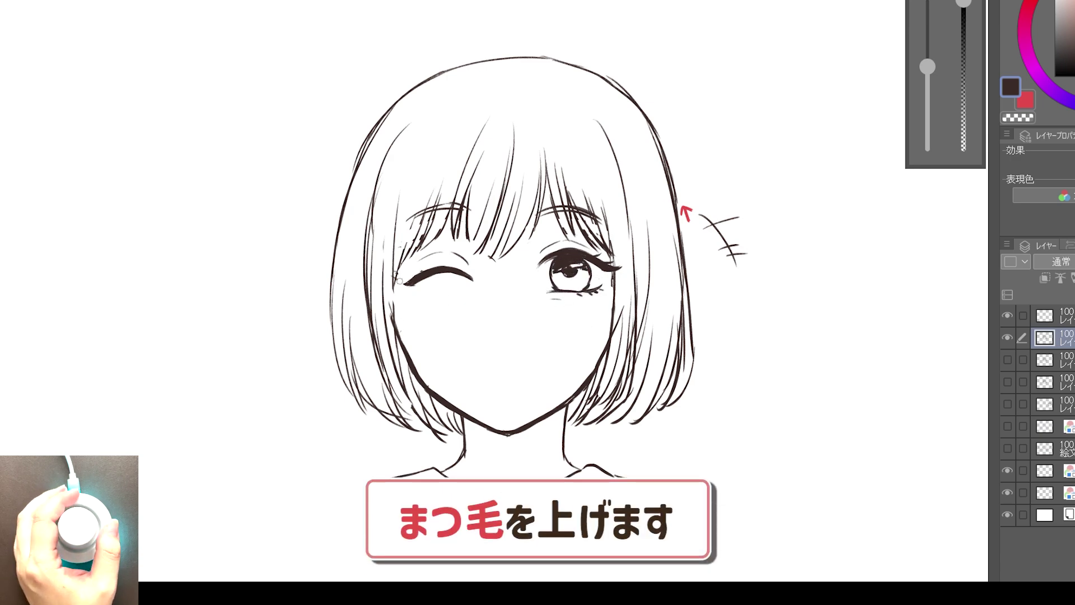
pyautogui.moveTo(392, 276)
pyautogui.mouseDown()
pyautogui.moveTo(462, 261)
pyautogui.moveTo(463, 244)
pyautogui.moveTo(423, 287)
pyautogui.mouseUp()
pyautogui.moveTo(456, 262); pyautogui.dragTo(461, 275)
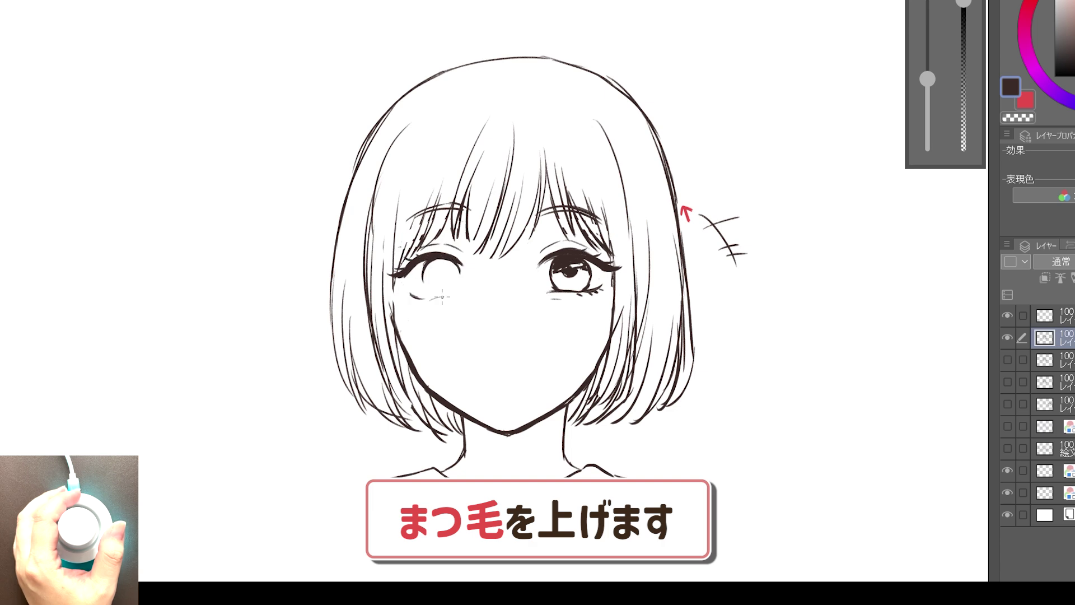
pyautogui.moveTo(406, 298)
pyautogui.mouseDown()
pyautogui.moveTo(460, 292)
pyautogui.moveTo(433, 270)
pyautogui.moveTo(457, 280)
pyautogui.mouseUp()
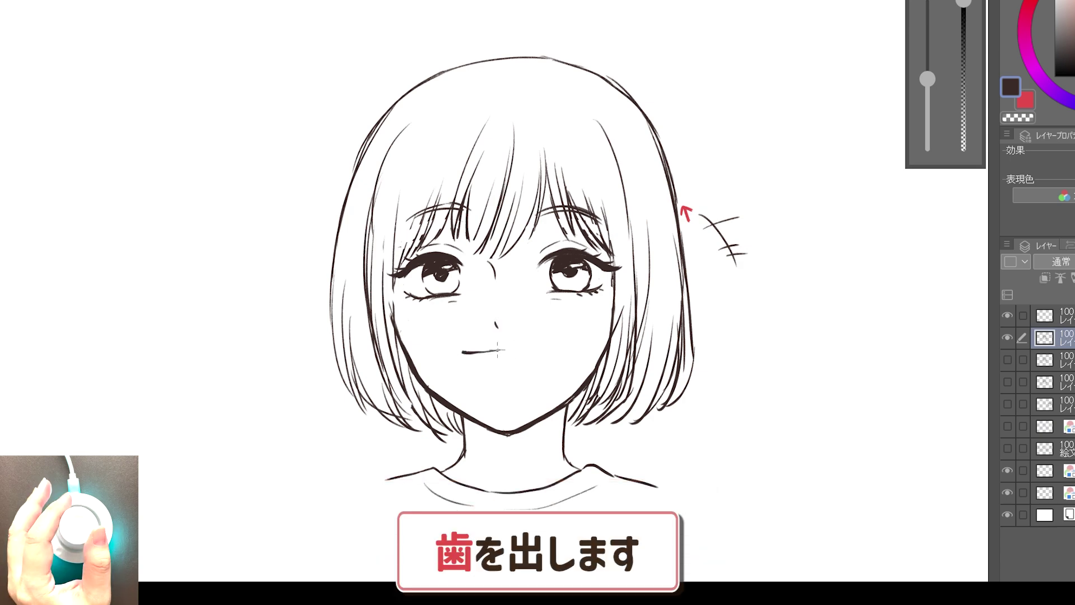
# Draw the nose and a toothy open grin, and hatch blush on both cheeks
pyautogui.moveTo(560, 345)
pyautogui.mouseDown()
pyautogui.moveTo(462, 353)
pyautogui.moveTo(557, 350)
pyautogui.mouseUp()
pyautogui.moveTo(492, 387); pyautogui.dragTo(532, 383)
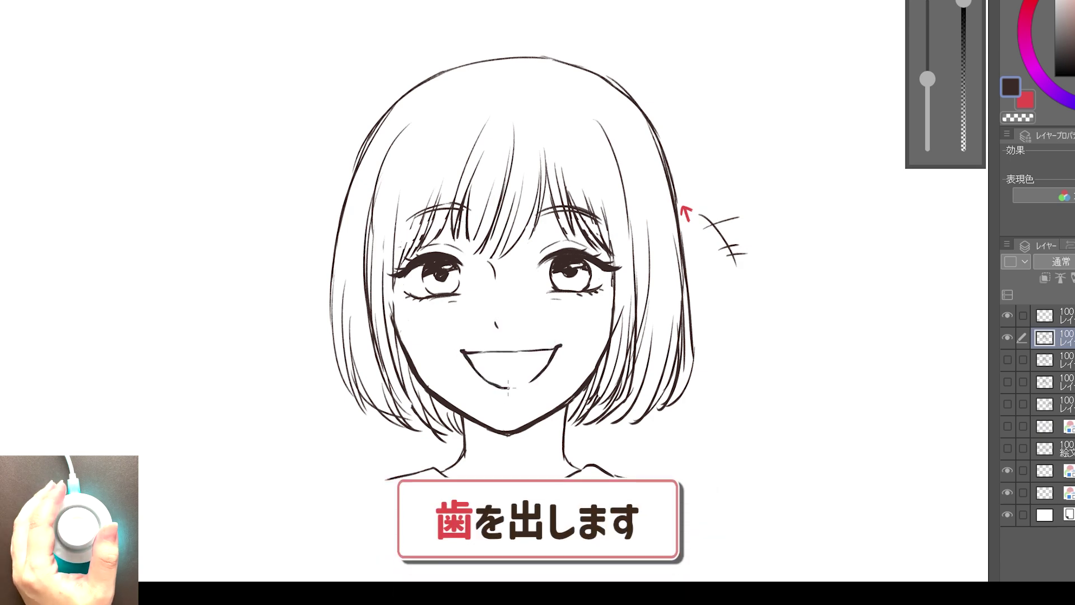
pyautogui.moveTo(604, 294)
pyautogui.mouseDown()
pyautogui.moveTo(555, 314)
pyautogui.moveTo(582, 320)
pyautogui.mouseUp()
pyautogui.moveTo(428, 306); pyautogui.dragTo(390, 327)
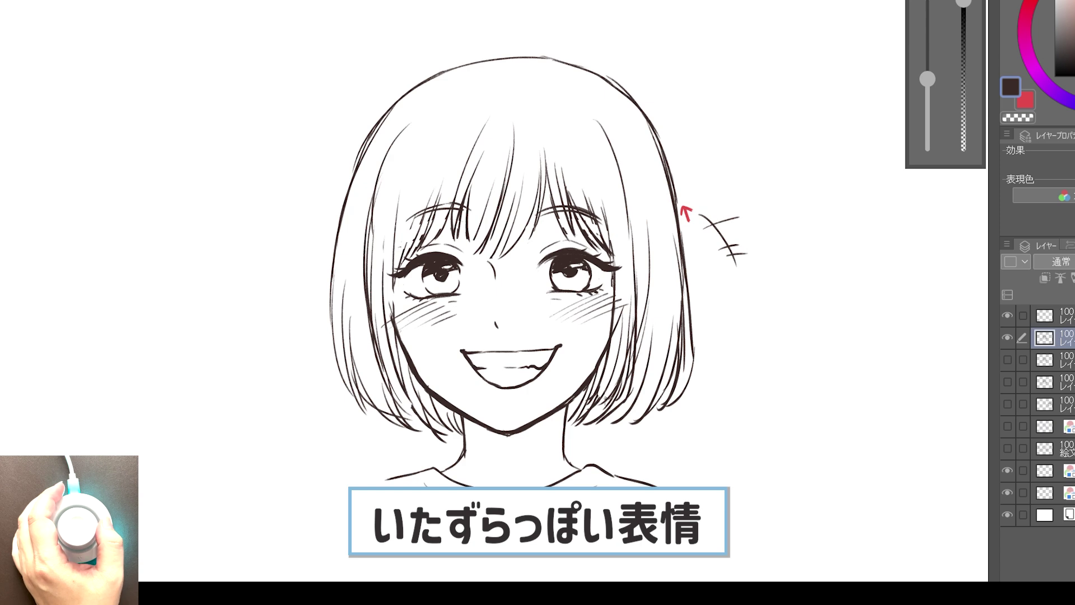
pyautogui.moveTo(546, 369); pyautogui.dragTo(567, 366)
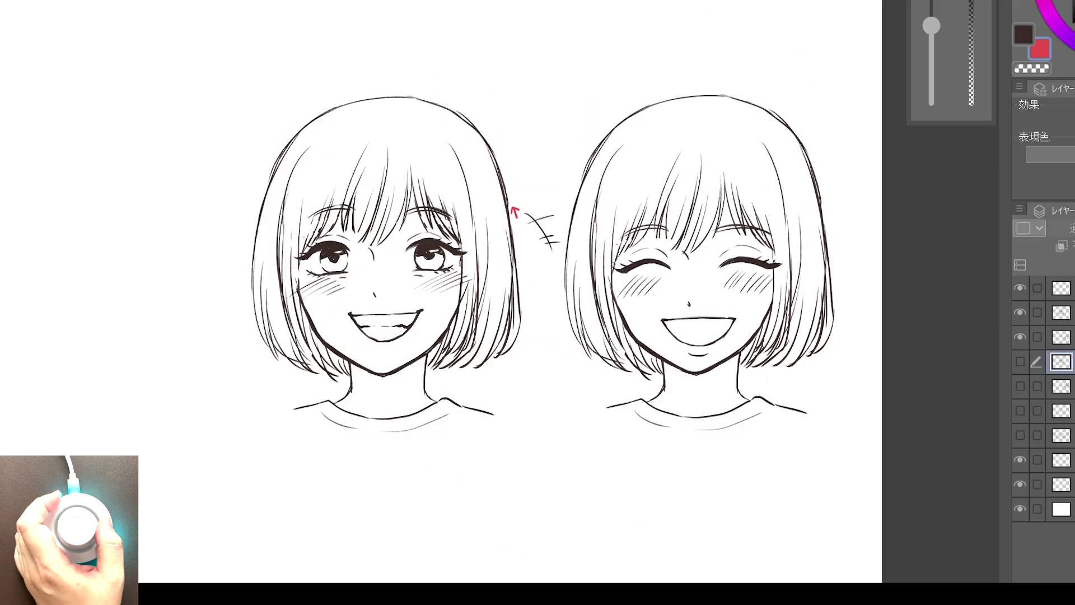
# Draw red outward arrows around both heads and between the two faces
pyautogui.moveTo(505, 128); pyautogui.dragTo(534, 112)
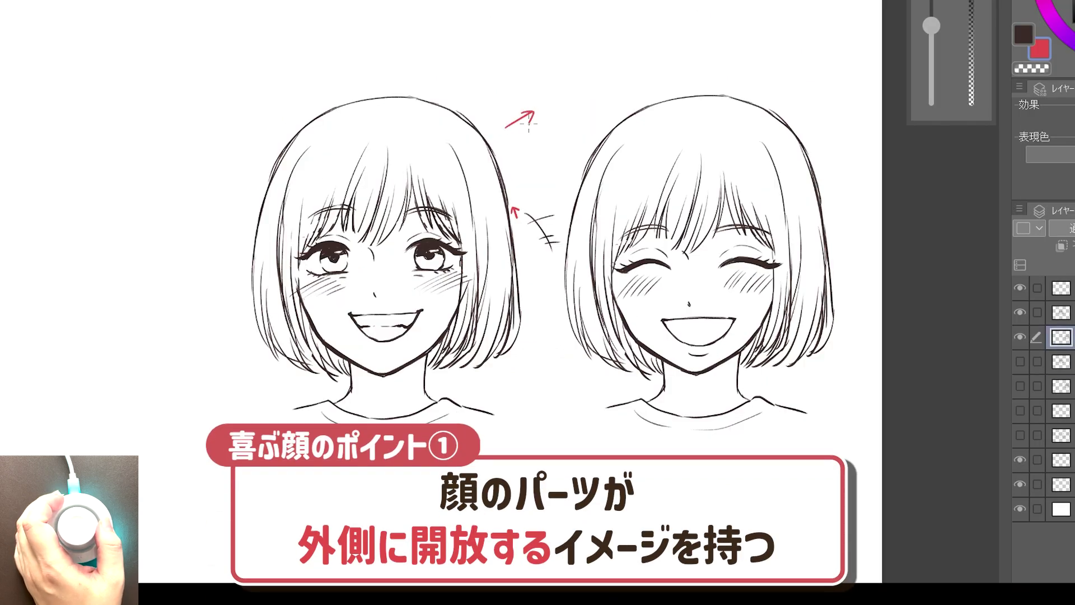
pyautogui.moveTo(458, 80); pyautogui.dragTo(468, 87)
pyautogui.moveTo(837, 227); pyautogui.dragTo(851, 212)
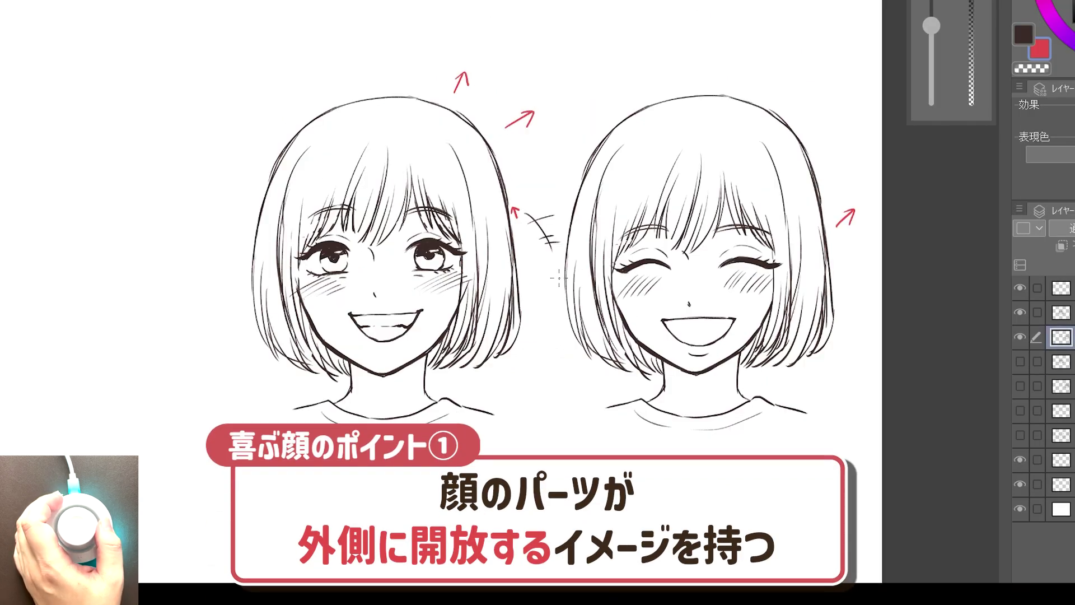
pyautogui.moveTo(558, 280); pyautogui.dragTo(542, 271)
pyautogui.moveTo(551, 269); pyautogui.dragTo(544, 279)
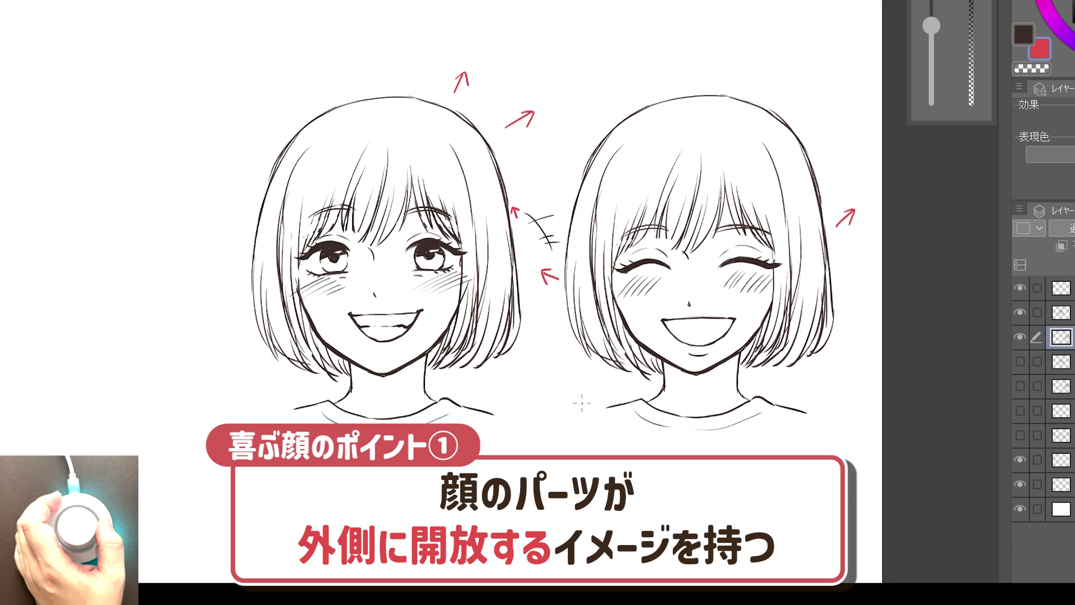
pyautogui.moveTo(791, 244); pyautogui.dragTo(789, 215)
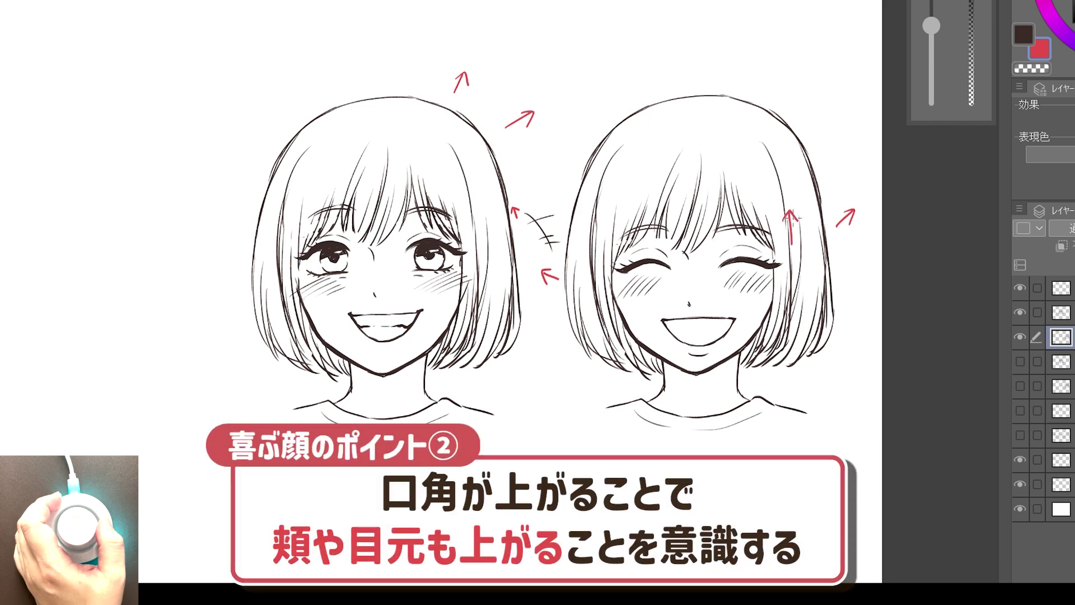
# Circle the mouth corners and the area under the left face's eye in red
pyautogui.moveTo(727, 320); pyautogui.dragTo(729, 315)
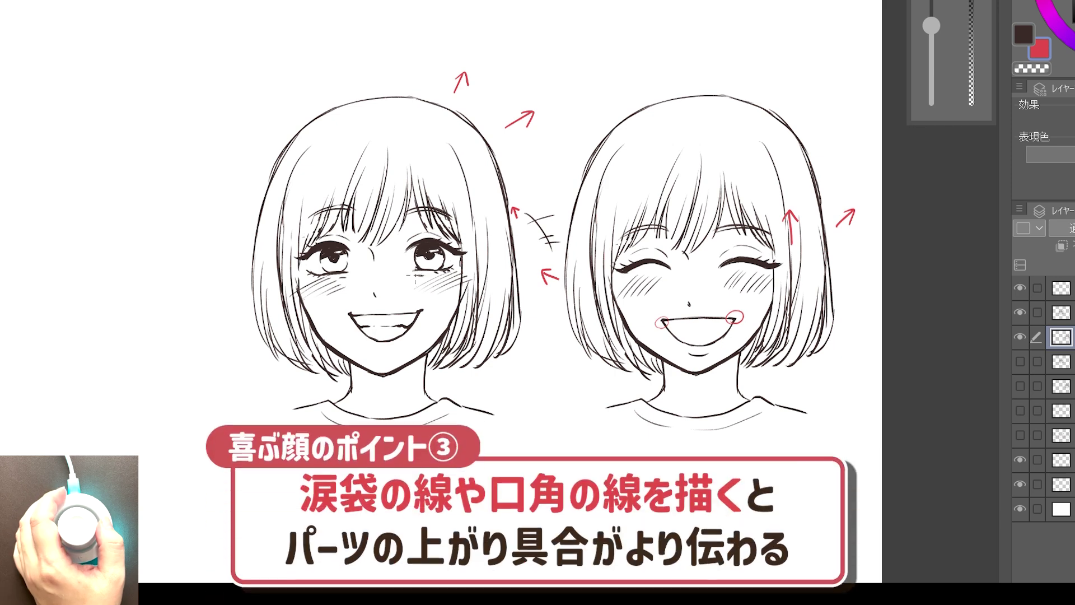
pyautogui.moveTo(424, 272); pyautogui.dragTo(350, 282)
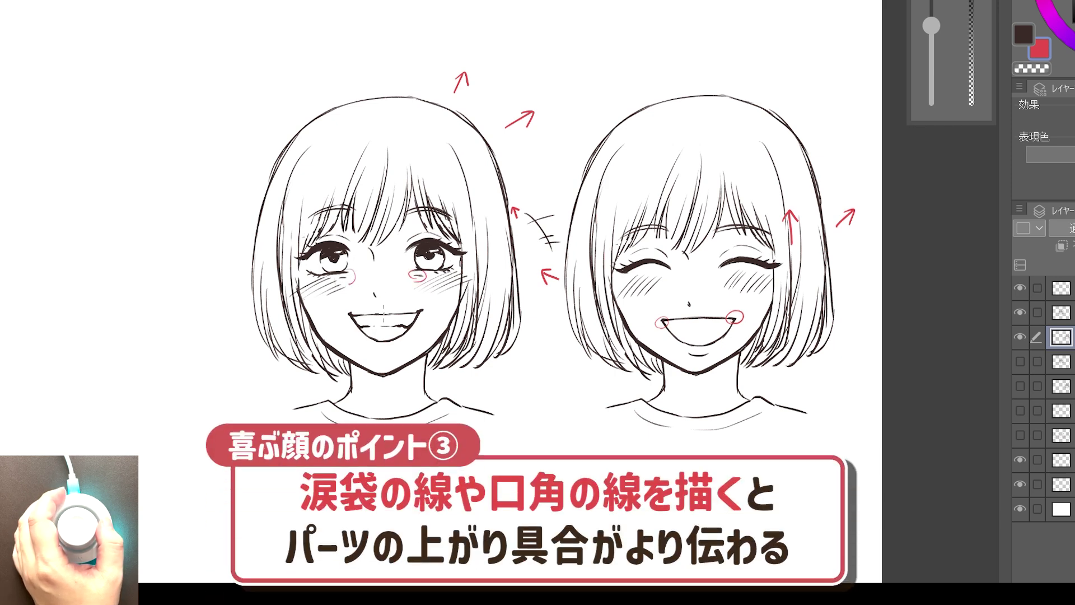
pyautogui.moveTo(347, 319); pyautogui.dragTo(345, 309)
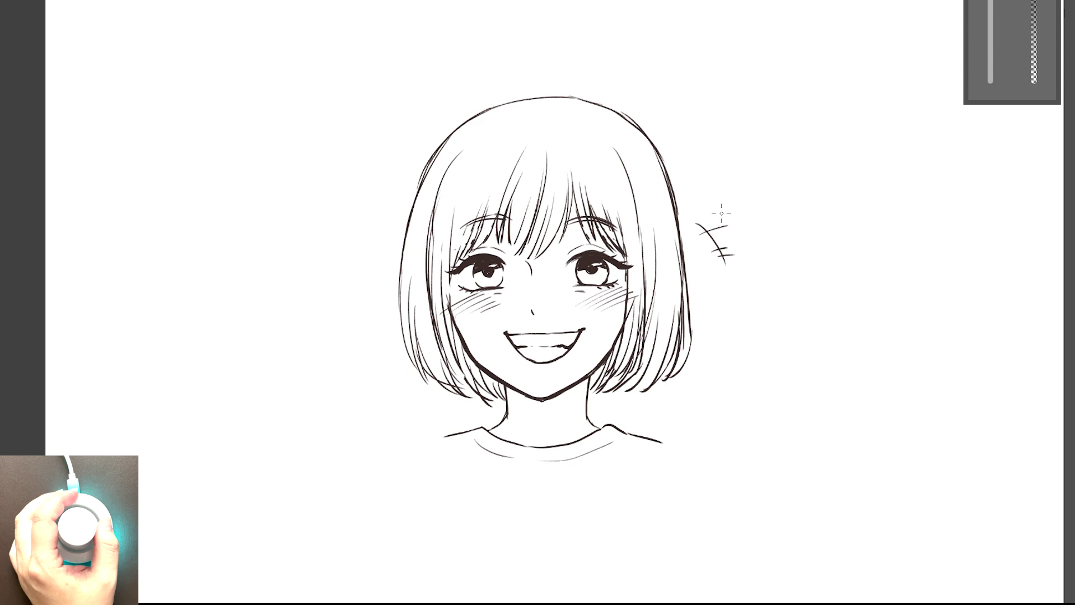
# Draw red inward arrows at the upper and lower sides of the hair
pyautogui.moveTo(741, 185)
pyautogui.mouseDown()
pyautogui.moveTo(706, 198)
pyautogui.moveTo(719, 198)
pyautogui.mouseUp()
pyautogui.moveTo(372, 191); pyautogui.dragTo(401, 209)
pyautogui.moveTo(394, 198); pyautogui.dragTo(388, 212)
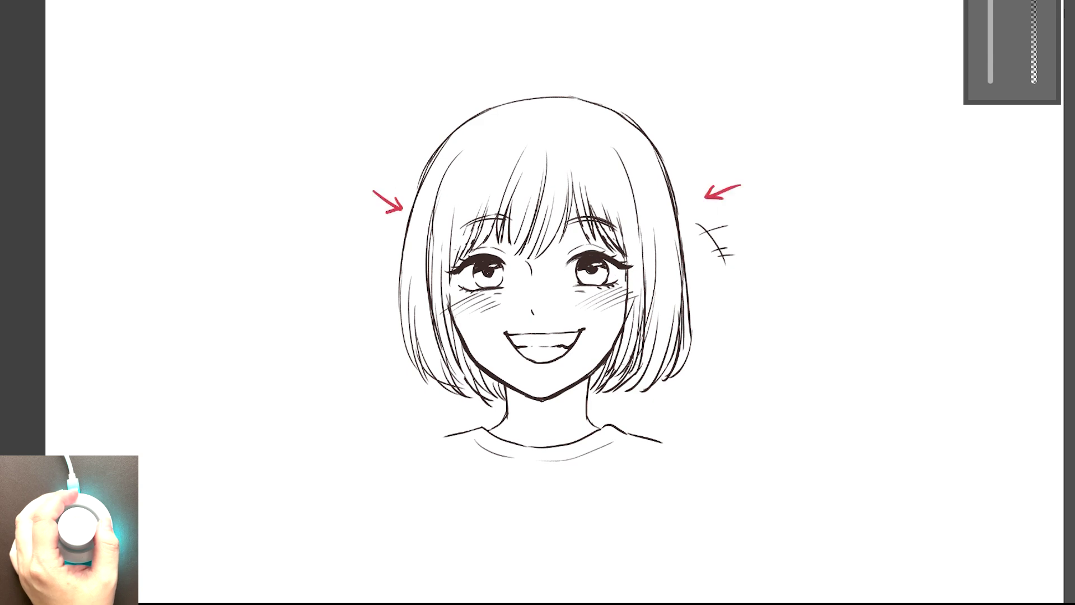
pyautogui.moveTo(416, 416); pyautogui.dragTo(442, 401)
pyautogui.moveTo(432, 399); pyautogui.dragTo(440, 411)
pyautogui.moveTo(694, 417)
pyautogui.mouseDown()
pyautogui.moveTo(670, 397)
pyautogui.moveTo(671, 411)
pyautogui.mouseUp()
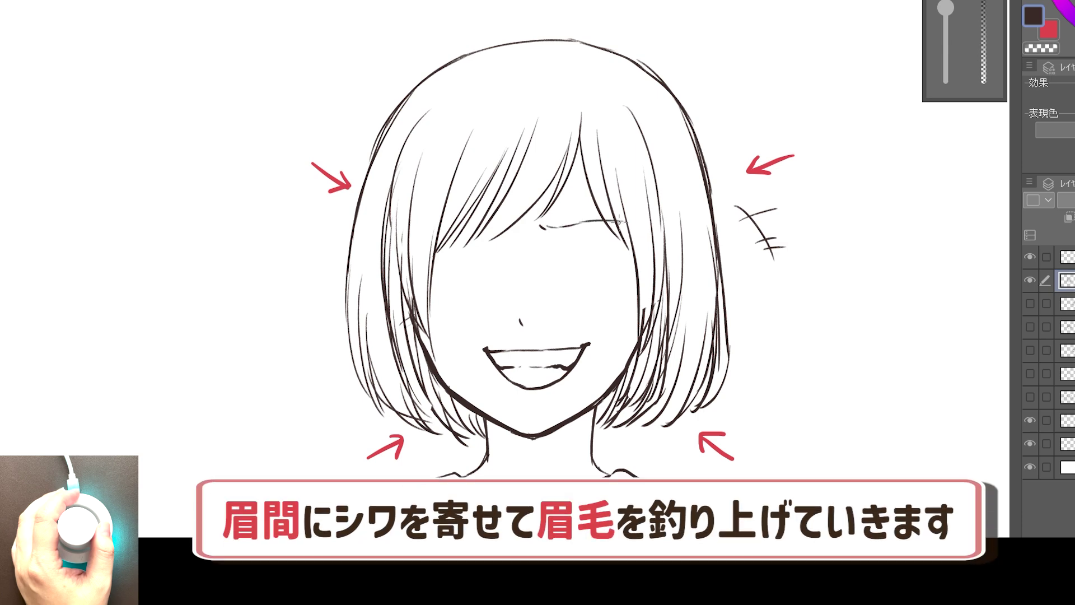
# Sketch wide open eyes with lash lines, crease and lower lashes, plus a hair strand
pyautogui.moveTo(560, 260)
pyautogui.mouseDown()
pyautogui.moveTo(623, 253)
pyautogui.moveTo(638, 266)
pyautogui.moveTo(576, 277)
pyautogui.moveTo(615, 287)
pyautogui.mouseUp()
pyautogui.moveTo(493, 259); pyautogui.dragTo(420, 269)
pyautogui.moveTo(440, 247)
pyautogui.mouseDown()
pyautogui.moveTo(486, 250)
pyautogui.moveTo(470, 292)
pyautogui.mouseUp()
pyautogui.moveTo(484, 294); pyautogui.dragTo(448, 292)
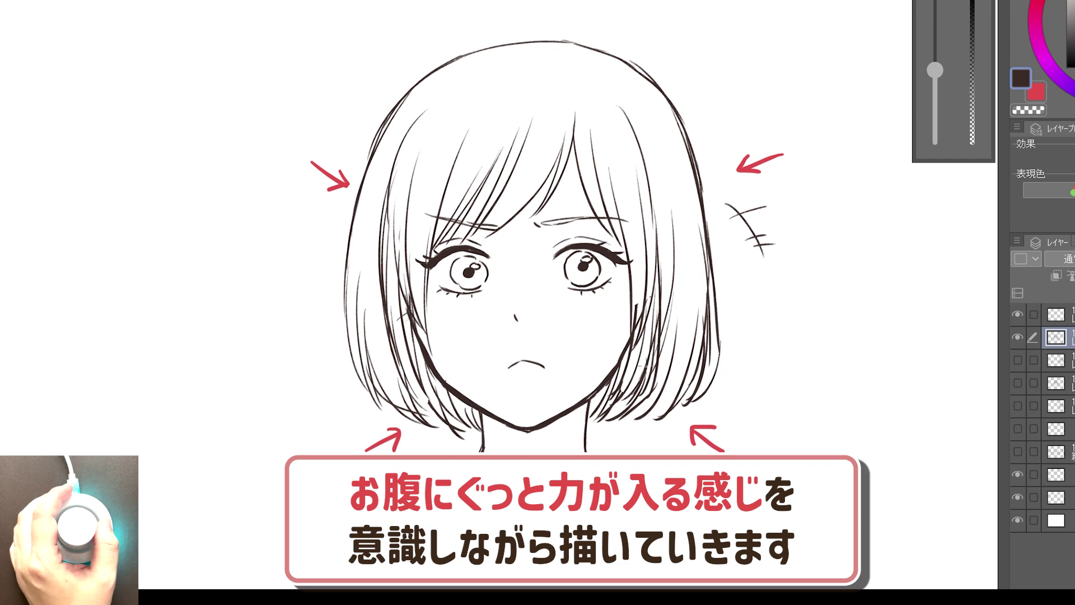
pyautogui.moveTo(638, 305); pyautogui.dragTo(634, 336)
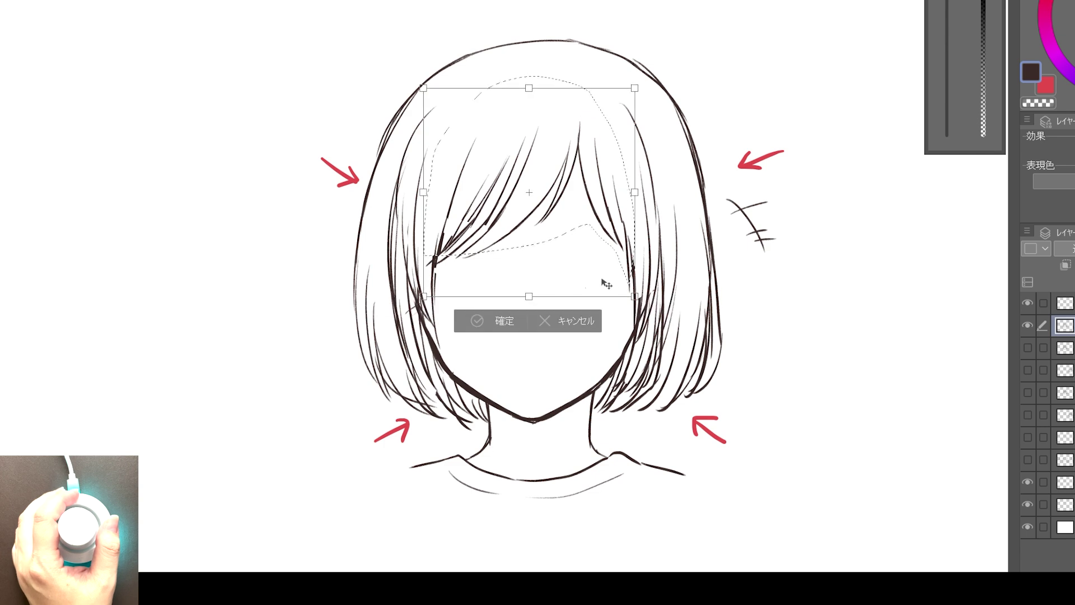
# Confirm the transform and draw the right eye with lashes and iris detail
pyautogui.press('Return')
pyautogui.moveTo(505, 254)
pyautogui.mouseDown()
pyautogui.moveTo(525, 279)
pyautogui.moveTo(582, 242)
pyautogui.moveTo(630, 244)
pyautogui.mouseUp()
pyautogui.moveTo(434, 249); pyautogui.dragTo(493, 258)
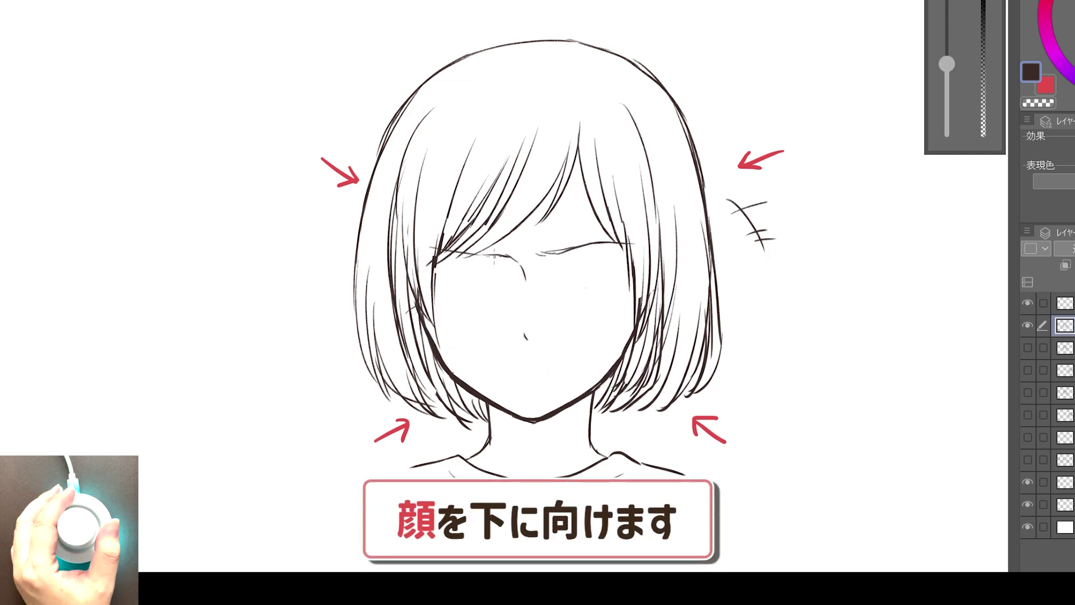
pyautogui.moveTo(559, 275)
pyautogui.mouseDown()
pyautogui.moveTo(603, 259)
pyautogui.moveTo(627, 265)
pyautogui.moveTo(597, 258)
pyautogui.mouseUp()
pyautogui.moveTo(599, 264); pyautogui.dragTo(631, 261)
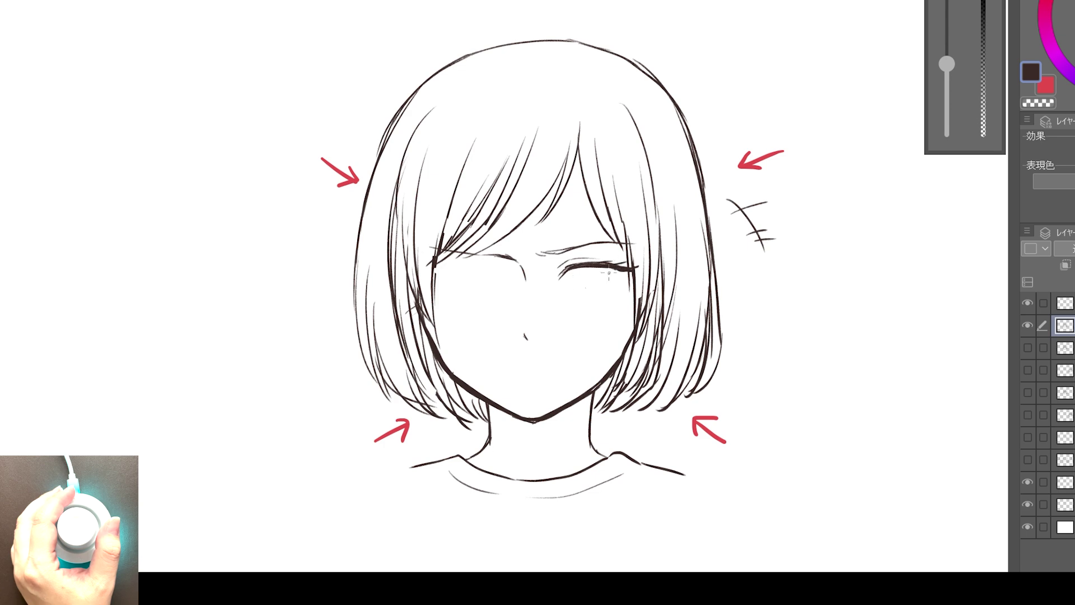
pyautogui.moveTo(570, 286); pyautogui.dragTo(605, 290)
pyautogui.moveTo(590, 270); pyautogui.dragTo(602, 277)
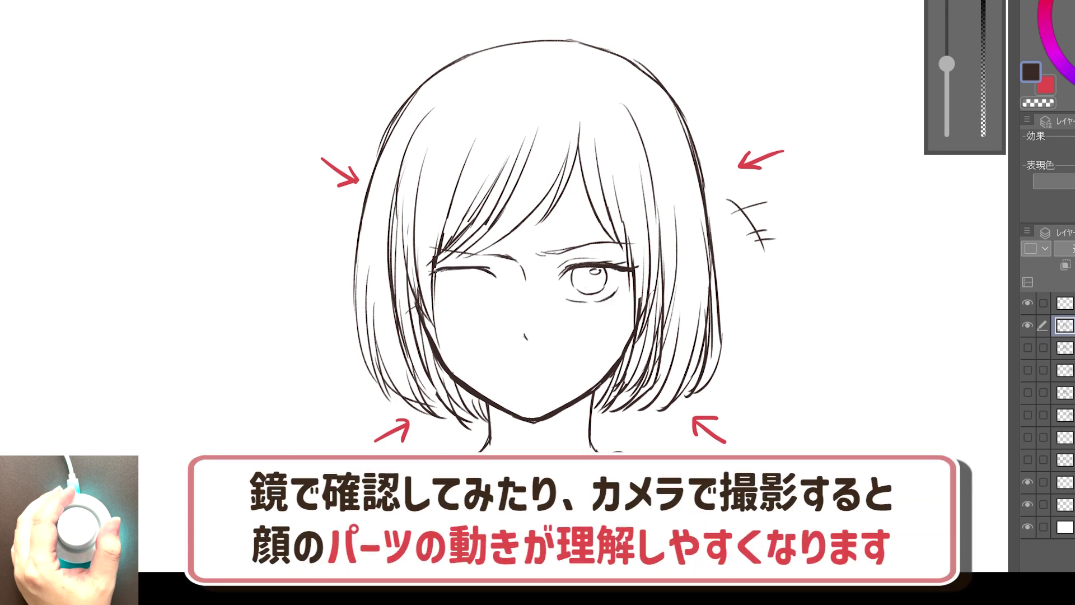
# Redraw the left eye open with lower lid and pupil, and shape a clenched grimace
pyautogui.moveTo(419, 277); pyautogui.dragTo(457, 272)
pyautogui.moveTo(457, 274); pyautogui.dragTo(500, 261)
pyautogui.moveTo(429, 281)
pyautogui.mouseDown()
pyautogui.moveTo(442, 274)
pyautogui.moveTo(470, 300)
pyautogui.mouseUp()
pyautogui.moveTo(438, 293)
pyautogui.mouseDown()
pyautogui.moveTo(498, 292)
pyautogui.moveTo(487, 305)
pyautogui.mouseUp()
pyautogui.moveTo(466, 280); pyautogui.dragTo(485, 274)
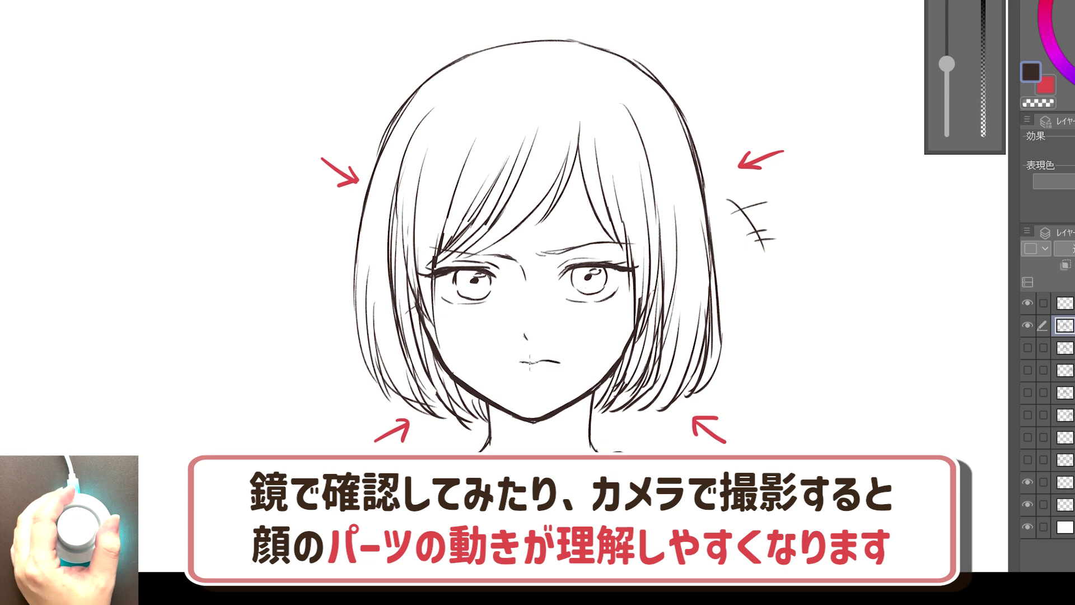
pyautogui.moveTo(513, 362); pyautogui.dragTo(534, 373)
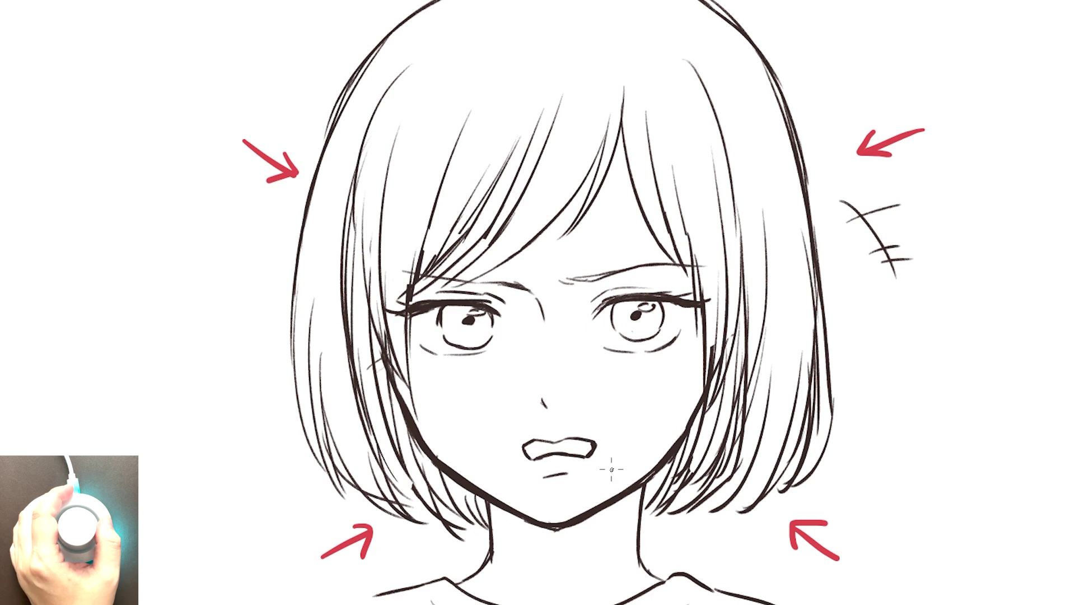
# Thicken and darken both eyebrows, then undo the mouth
pyautogui.moveTo(563, 280); pyautogui.dragTo(663, 265)
pyautogui.moveTo(450, 273)
pyautogui.mouseDown()
pyautogui.moveTo(514, 287)
pyautogui.moveTo(516, 274)
pyautogui.mouseUp()
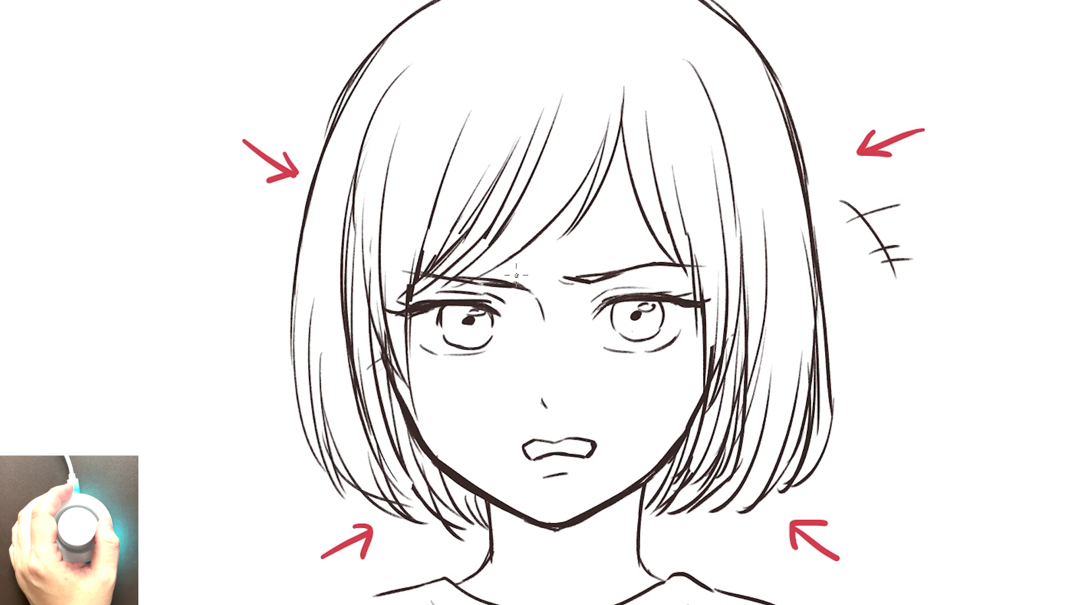
pyautogui.hotkey('ctrl', 'z')
# Resize each eye with Free Transform and redraw the pupils looking sideways
pyautogui.moveTo(576, 263); pyautogui.dragTo(614, 291)
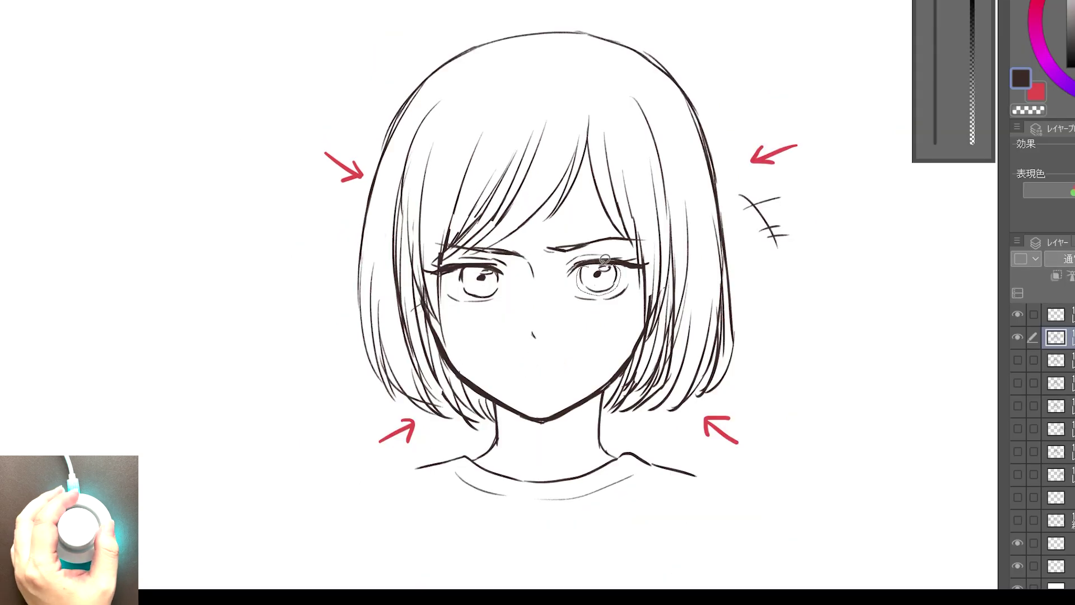
pyautogui.hotkey('ctrl', 't')
pyautogui.click(570, 315)
pyautogui.moveTo(447, 267); pyautogui.dragTo(493, 301)
pyautogui.hotkey('ctrl', 't')
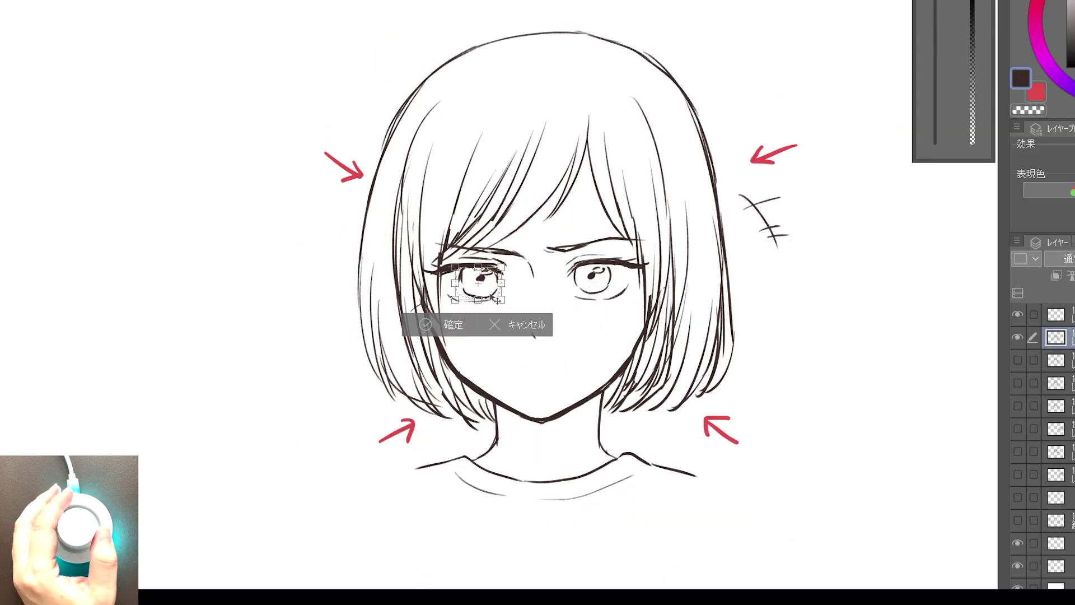
pyautogui.click(448, 328)
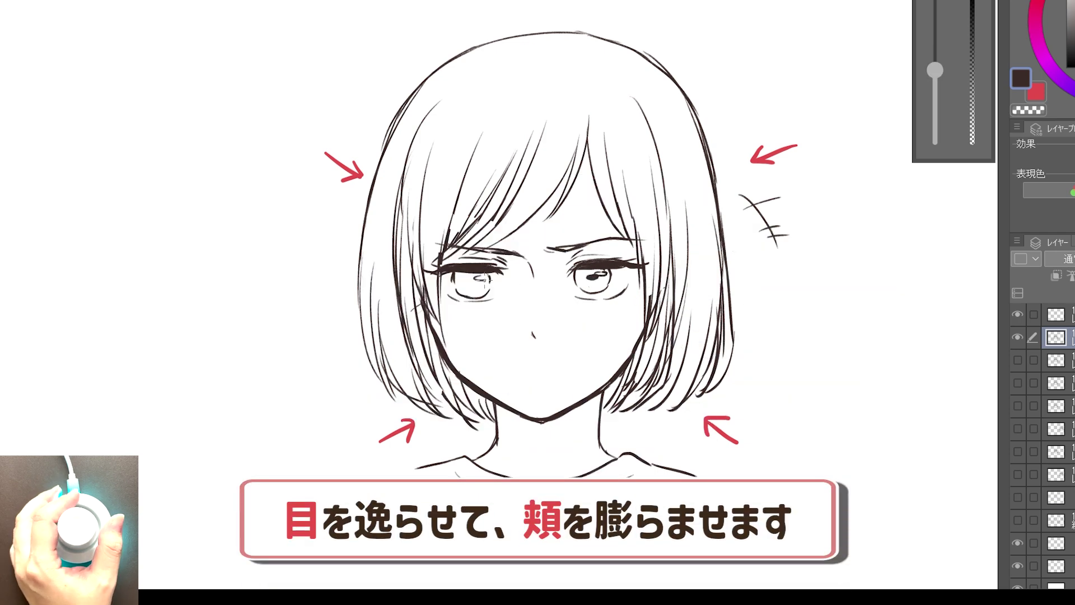
pyautogui.moveTo(552, 355); pyautogui.dragTo(547, 371)
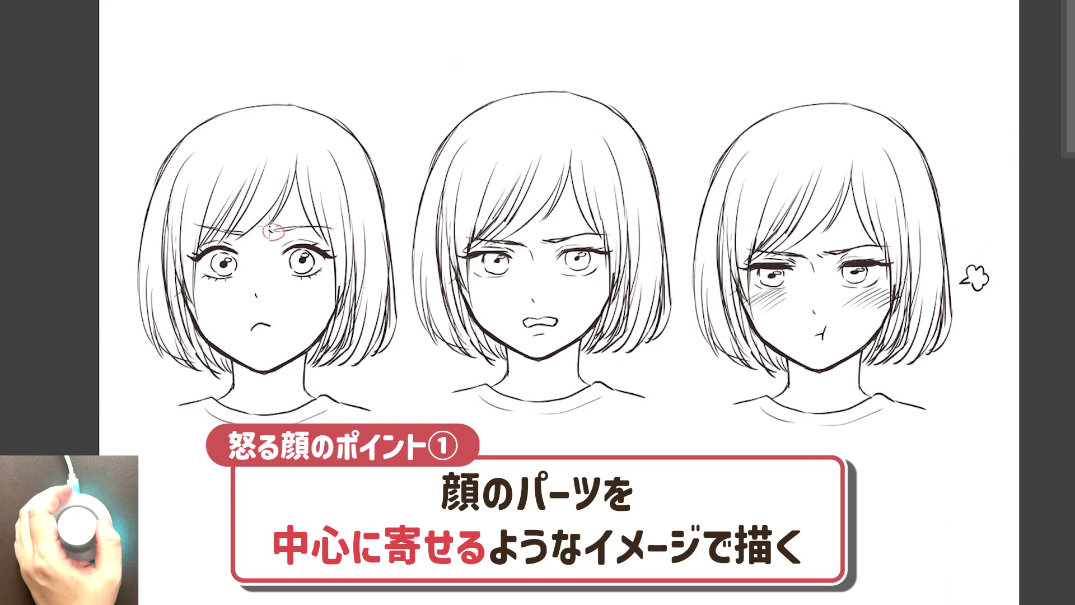
# Mark the left angry face's mouth and add inward red arrows at its hair sides
pyautogui.moveTo(274, 320); pyautogui.dragTo(290, 327)
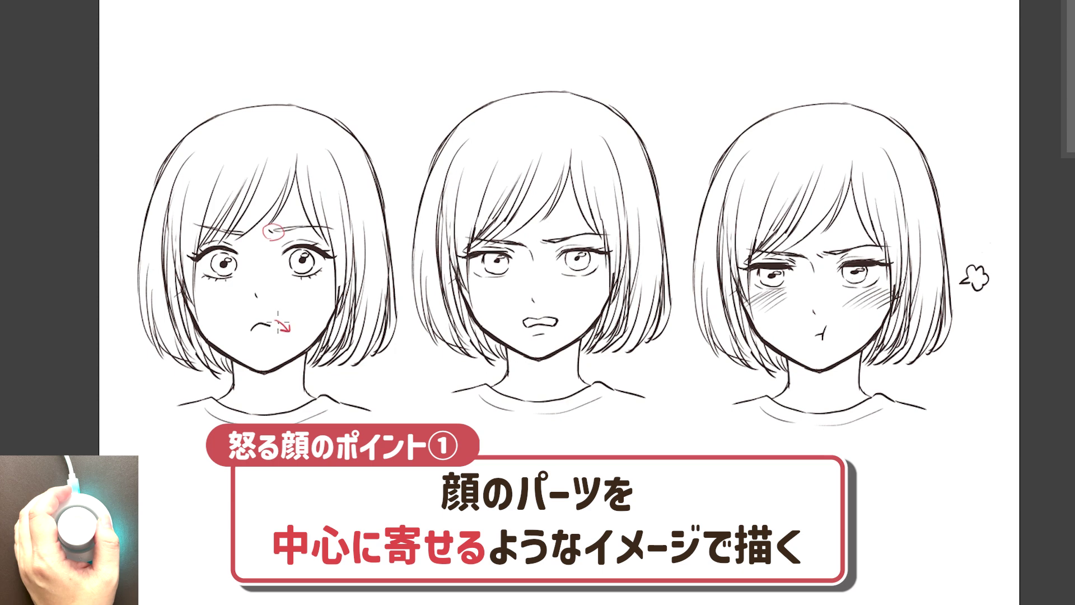
pyautogui.moveTo(400, 164); pyautogui.dragTo(387, 174)
pyautogui.moveTo(387, 168); pyautogui.dragTo(394, 175)
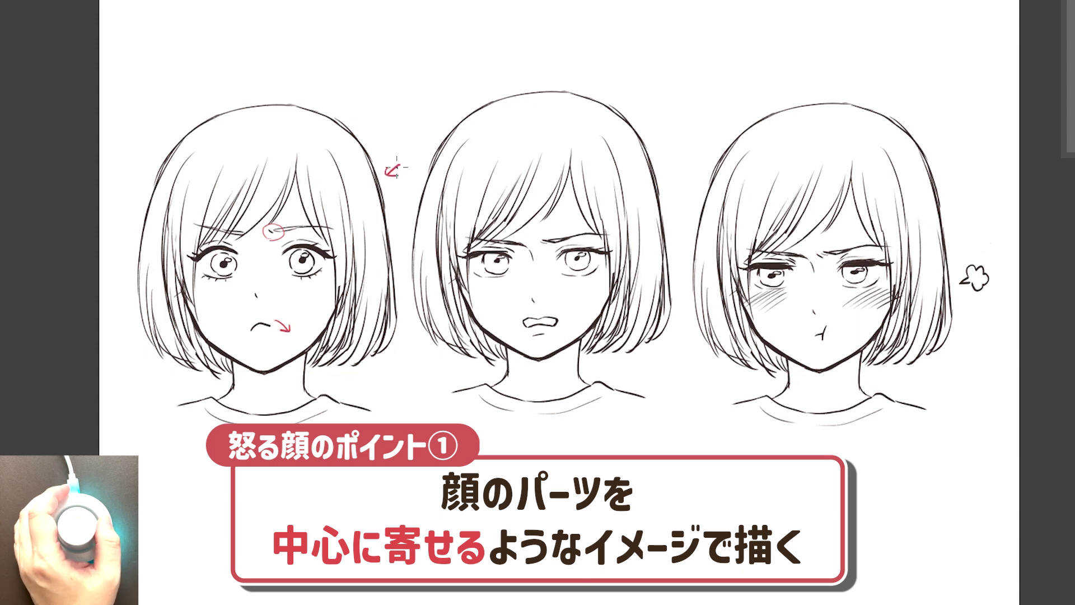
pyautogui.moveTo(135, 169); pyautogui.dragTo(144, 178)
pyautogui.moveTo(144, 172); pyautogui.dragTo(138, 178)
pyautogui.moveTo(148, 386); pyautogui.dragTo(166, 374)
pyautogui.moveTo(159, 374); pyautogui.dragTo(166, 381)
pyautogui.moveTo(367, 375); pyautogui.dragTo(380, 382)
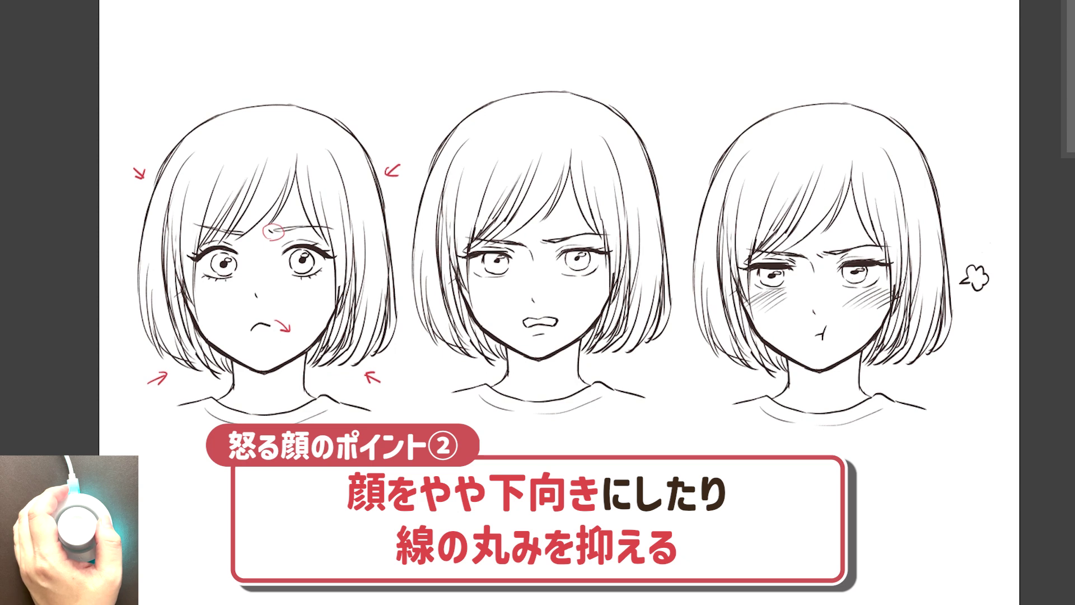
# Add a red downward arrow and mouth mark on the middle face, plus a mark near the right face
pyautogui.moveTo(679, 227); pyautogui.dragTo(681, 269)
pyautogui.moveTo(522, 318); pyautogui.dragTo(559, 327)
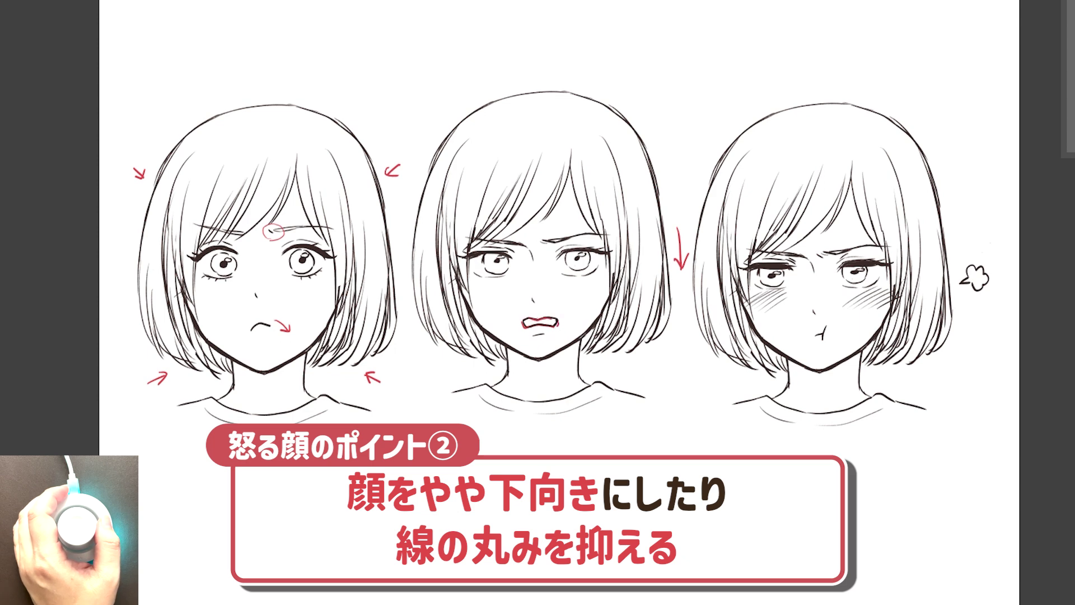
pyautogui.moveTo(977, 222); pyautogui.dragTo(951, 222)
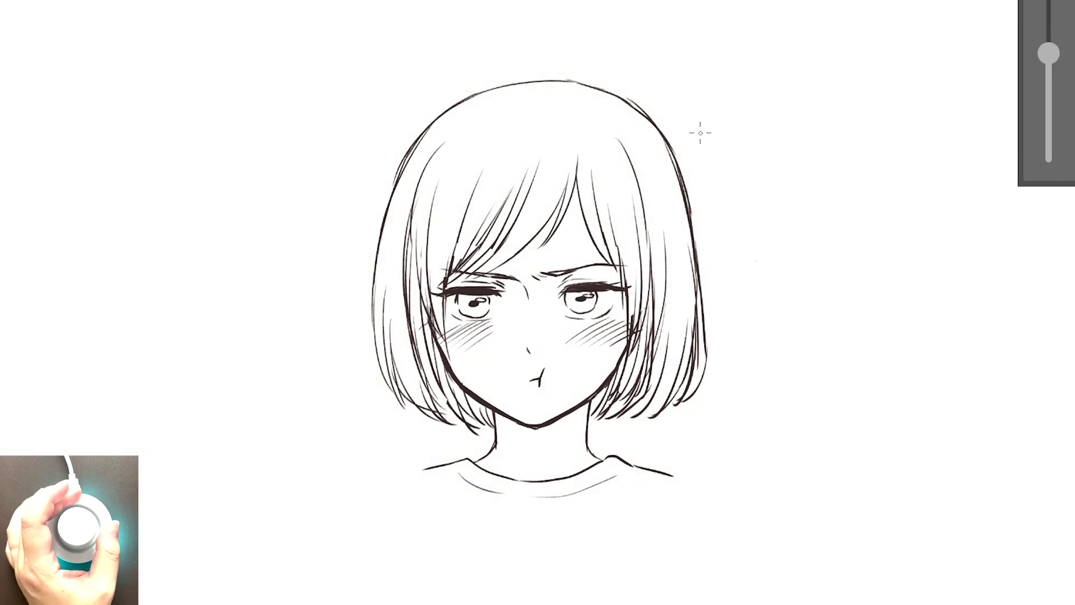
# Draw a red downward arrow beside the face and sketch drooping eyebrows
pyautogui.moveTo(729, 145)
pyautogui.mouseDown()
pyautogui.moveTo(731, 245)
pyautogui.moveTo(744, 234)
pyautogui.mouseUp()
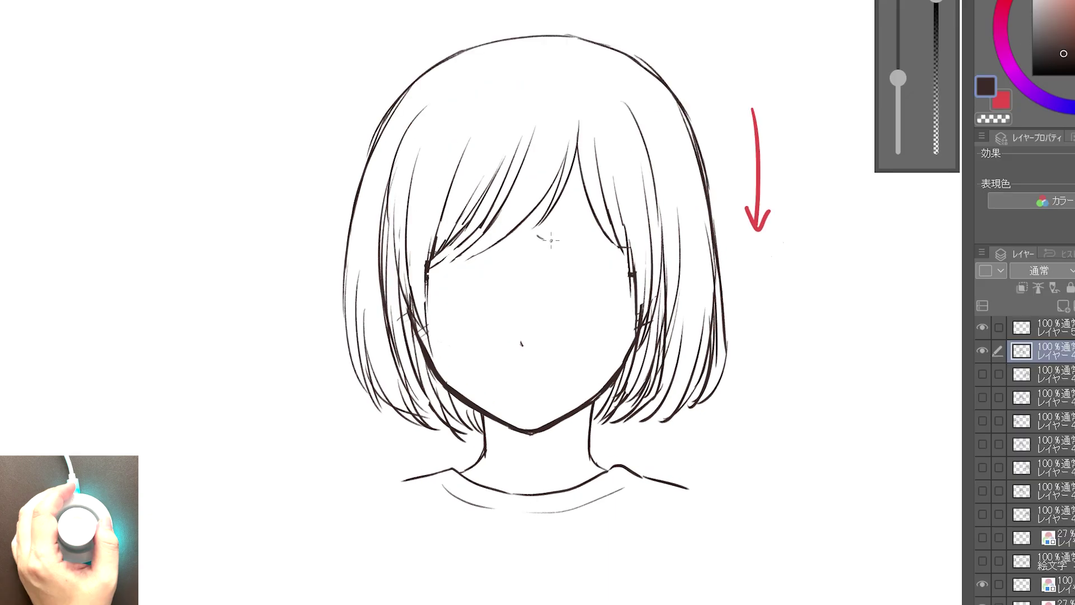
pyautogui.moveTo(548, 238); pyautogui.dragTo(622, 245)
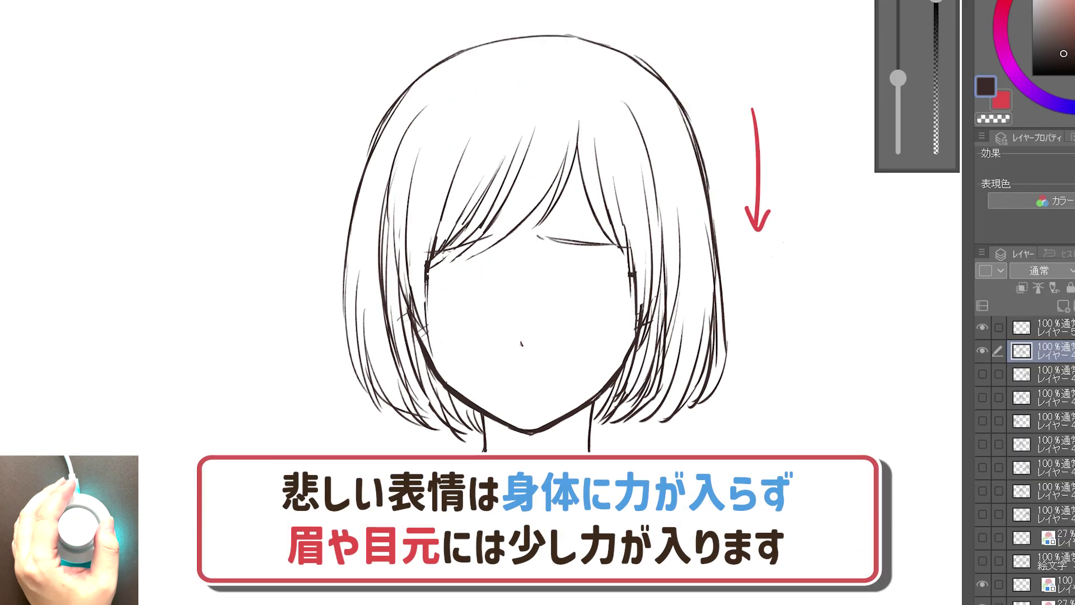
pyautogui.moveTo(569, 267)
pyautogui.mouseDown()
pyautogui.moveTo(598, 260)
pyautogui.moveTo(560, 281)
pyautogui.moveTo(618, 272)
pyautogui.mouseUp()
# Add teary downcast eyes, cheek blush and a small frowning mouth
pyautogui.moveTo(628, 274)
pyautogui.mouseDown()
pyautogui.moveTo(580, 273)
pyautogui.moveTo(614, 273)
pyautogui.moveTo(572, 281)
pyautogui.moveTo(605, 287)
pyautogui.moveTo(606, 297)
pyautogui.moveTo(574, 298)
pyautogui.moveTo(622, 290)
pyautogui.moveTo(599, 284)
pyautogui.mouseUp()
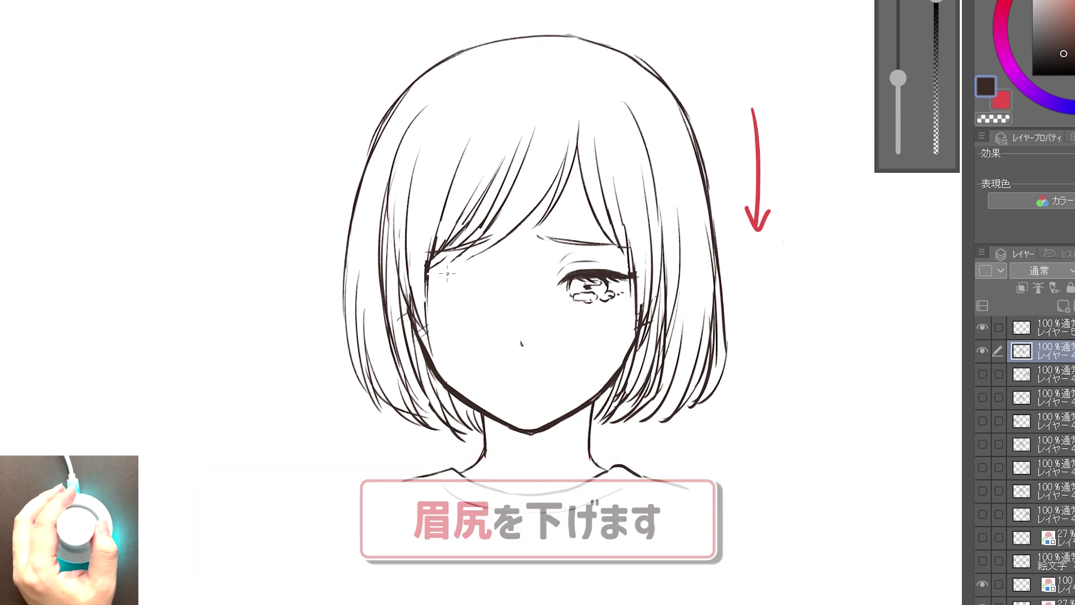
pyautogui.moveTo(492, 278)
pyautogui.mouseDown()
pyautogui.moveTo(418, 280)
pyautogui.moveTo(488, 289)
pyautogui.mouseUp()
pyautogui.moveTo(445, 283)
pyautogui.mouseDown()
pyautogui.moveTo(464, 307)
pyautogui.moveTo(480, 290)
pyautogui.moveTo(555, 311)
pyautogui.moveTo(639, 313)
pyautogui.mouseUp()
pyautogui.moveTo(508, 374); pyautogui.dragTo(532, 373)
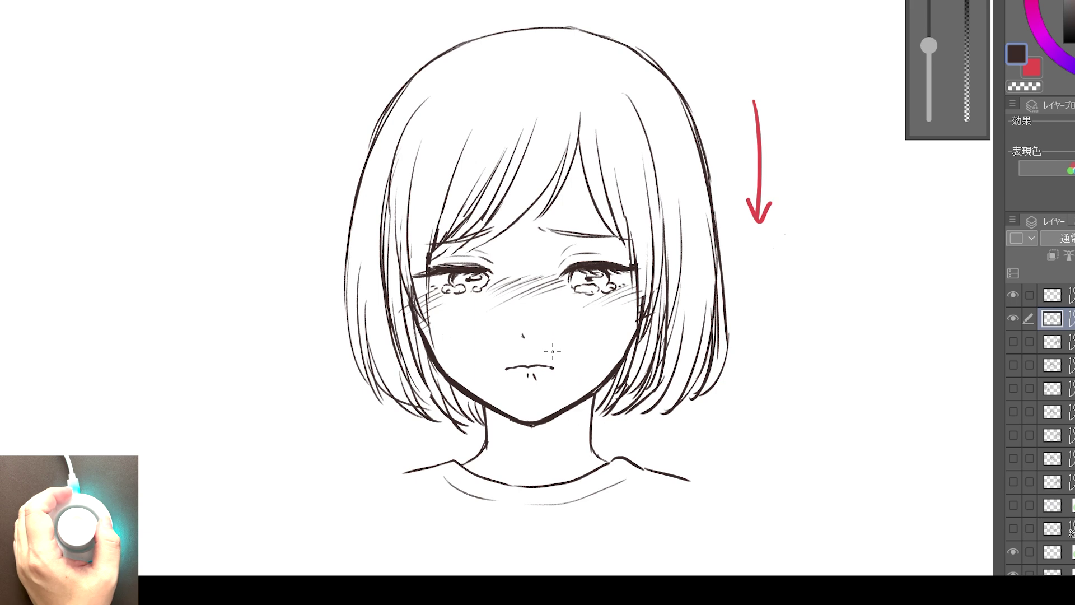
# Replace the mouth and redraw the eyes with tears, a brow crease and an open crying mouth
pyautogui.hotkey('ctrl', 'z')
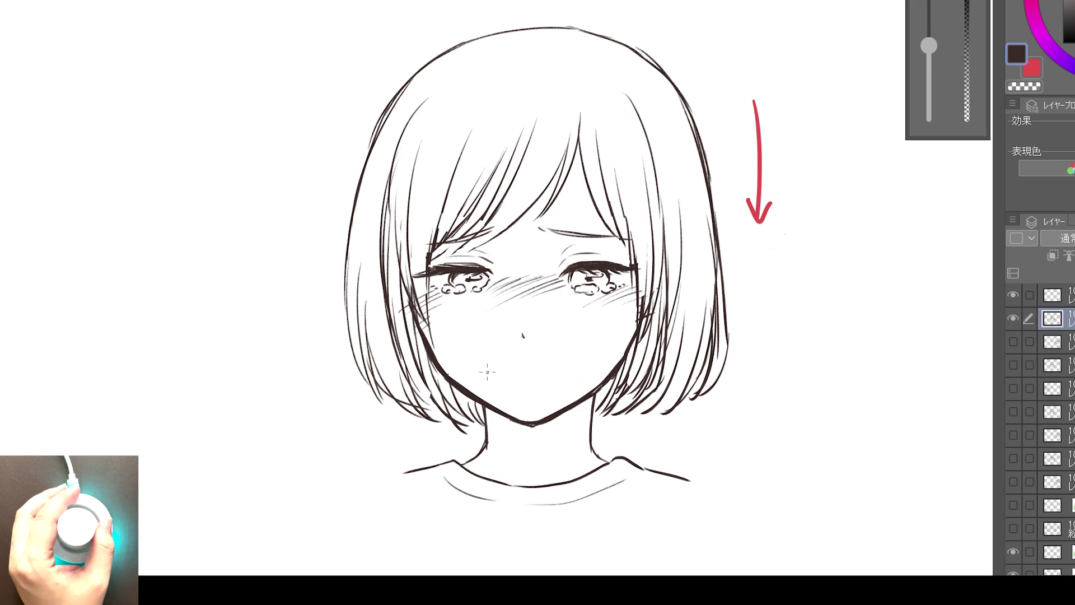
pyautogui.moveTo(508, 370); pyautogui.dragTo(568, 371)
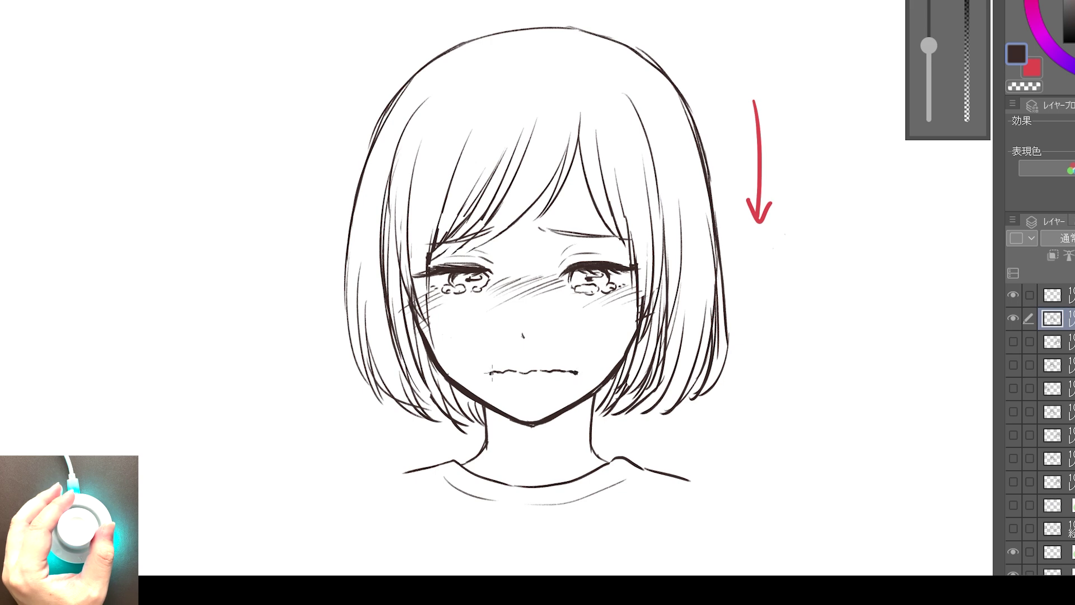
pyautogui.moveTo(560, 263)
pyautogui.mouseDown()
pyautogui.moveTo(618, 255)
pyautogui.moveTo(641, 272)
pyautogui.moveTo(596, 249)
pyautogui.moveTo(616, 247)
pyautogui.moveTo(567, 283)
pyautogui.moveTo(582, 294)
pyautogui.moveTo(589, 265)
pyautogui.moveTo(580, 288)
pyautogui.moveTo(596, 299)
pyautogui.moveTo(616, 285)
pyautogui.moveTo(574, 303)
pyautogui.mouseUp()
pyautogui.moveTo(446, 256)
pyautogui.mouseDown()
pyautogui.moveTo(442, 286)
pyautogui.moveTo(414, 274)
pyautogui.moveTo(453, 305)
pyautogui.moveTo(480, 302)
pyautogui.moveTo(456, 269)
pyautogui.moveTo(470, 280)
pyautogui.moveTo(442, 314)
pyautogui.mouseUp()
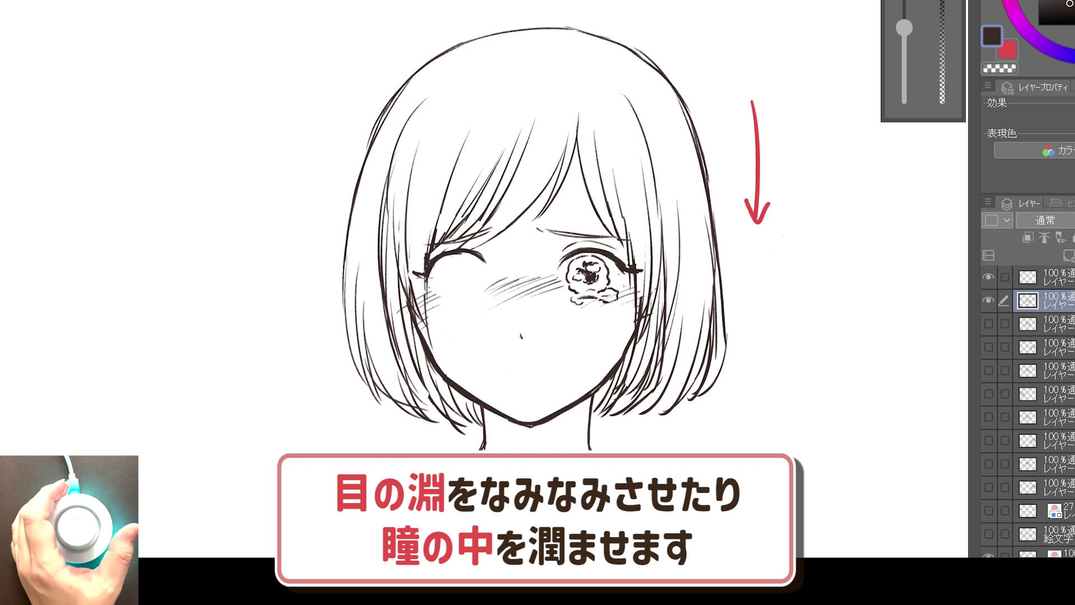
pyautogui.moveTo(612, 317); pyautogui.dragTo(611, 324)
pyautogui.moveTo(510, 239); pyautogui.dragTo(518, 251)
pyautogui.moveTo(498, 367)
pyautogui.mouseDown()
pyautogui.moveTo(513, 343)
pyautogui.moveTo(531, 340)
pyautogui.moveTo(540, 381)
pyautogui.mouseUp()
pyautogui.moveTo(530, 340); pyautogui.dragTo(544, 380)
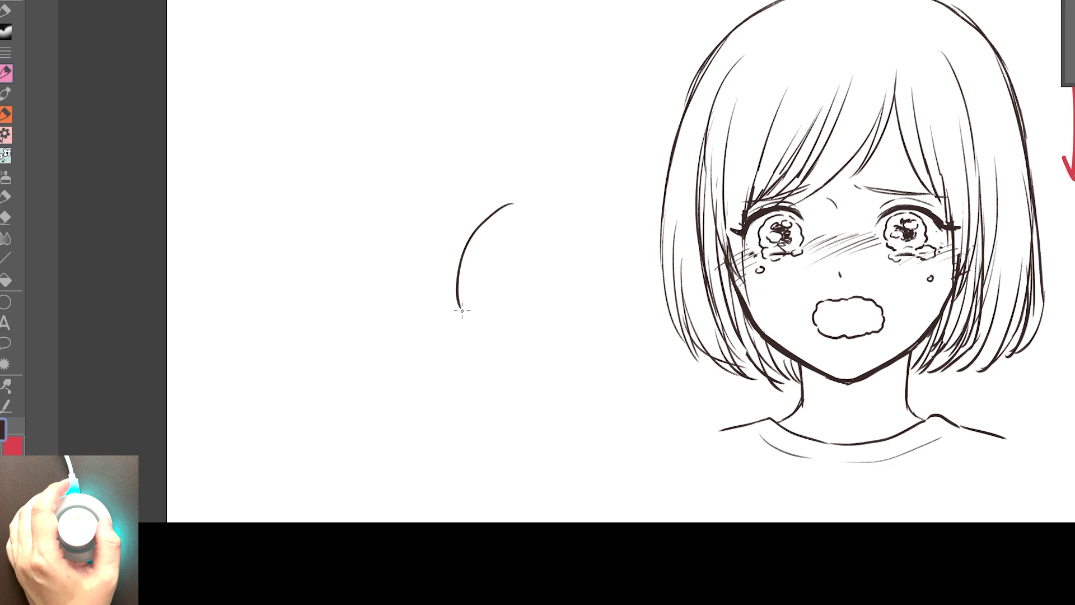
# Sketch a small chibi head with boxy crying eyes and begin its mouth and bangs
pyautogui.moveTo(458, 311)
pyautogui.mouseDown()
pyautogui.moveTo(556, 350)
pyautogui.moveTo(588, 350)
pyautogui.moveTo(505, 297)
pyautogui.moveTo(478, 352)
pyautogui.mouseUp()
pyautogui.moveTo(501, 300); pyautogui.dragTo(501, 347)
pyautogui.moveTo(559, 298); pyautogui.dragTo(597, 301)
pyautogui.moveTo(570, 303)
pyautogui.mouseDown()
pyautogui.moveTo(570, 351)
pyautogui.moveTo(589, 351)
pyautogui.mouseUp()
pyautogui.moveTo(537, 289)
pyautogui.mouseDown()
pyautogui.moveTo(524, 309)
pyautogui.moveTo(542, 340)
pyautogui.mouseUp()
pyautogui.moveTo(555, 223); pyautogui.dragTo(513, 283)
# Finish the chibi's bangs and head outline, add side hair strands and a brow arc above it
pyautogui.moveTo(501, 255); pyautogui.dragTo(466, 294)
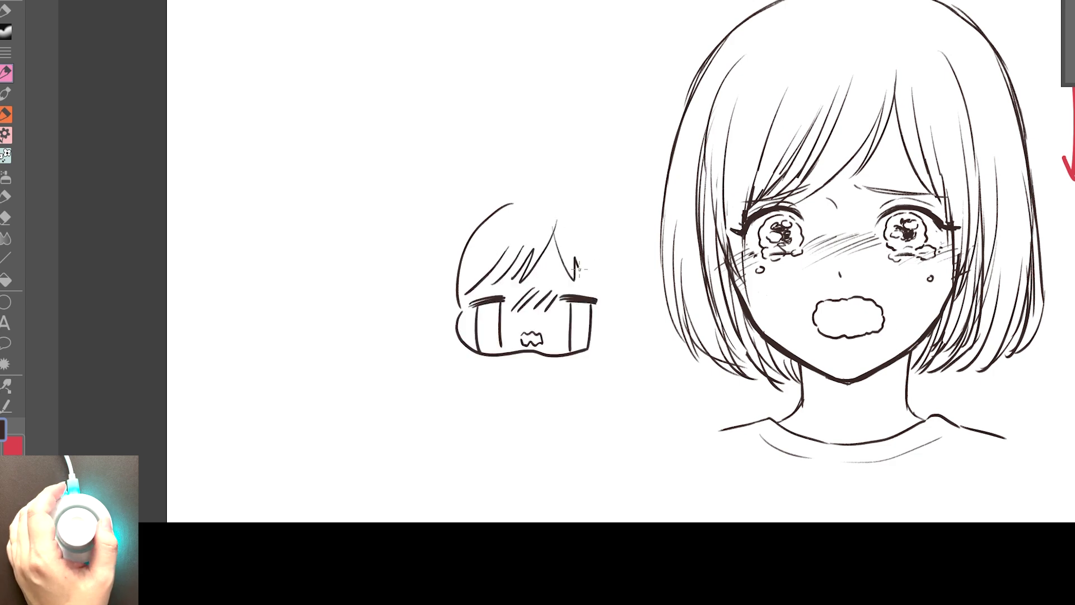
pyautogui.moveTo(577, 263); pyautogui.dragTo(598, 288)
pyautogui.moveTo(537, 197); pyautogui.dragTo(612, 361)
pyautogui.moveTo(600, 314); pyautogui.dragTo(593, 352)
pyautogui.moveTo(609, 322); pyautogui.dragTo(602, 358)
pyautogui.moveTo(455, 289); pyautogui.dragTo(454, 361)
pyautogui.moveTo(462, 343); pyautogui.dragTo(477, 364)
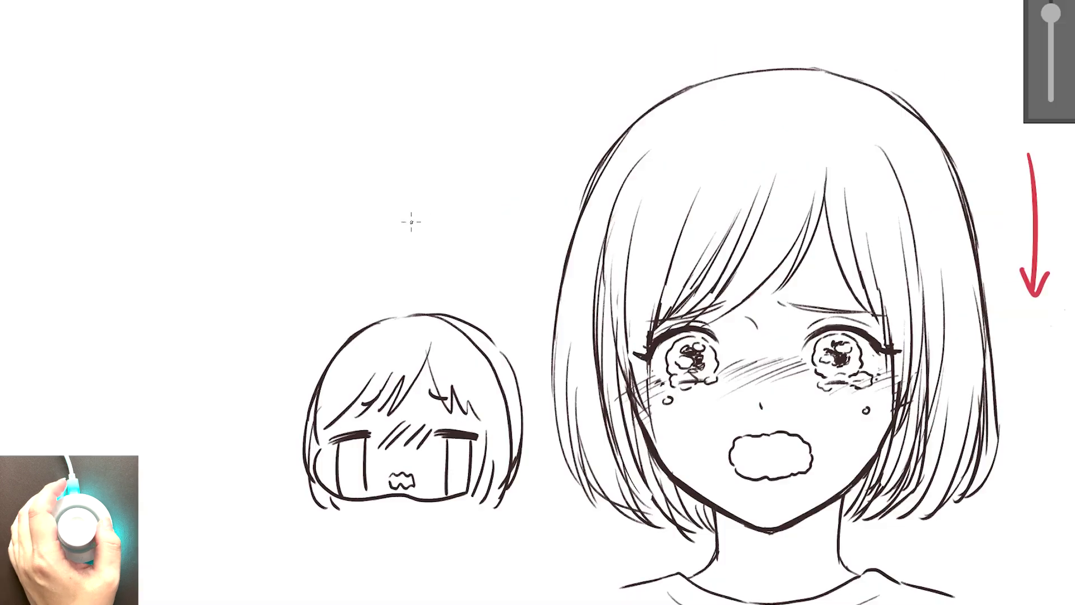
pyautogui.moveTo(409, 227); pyautogui.dragTo(523, 223)
pyautogui.moveTo(428, 266)
pyautogui.mouseDown()
pyautogui.moveTo(481, 260)
pyautogui.moveTo(469, 267)
pyautogui.mouseUp()
pyautogui.scroll(-5, 672, 330)
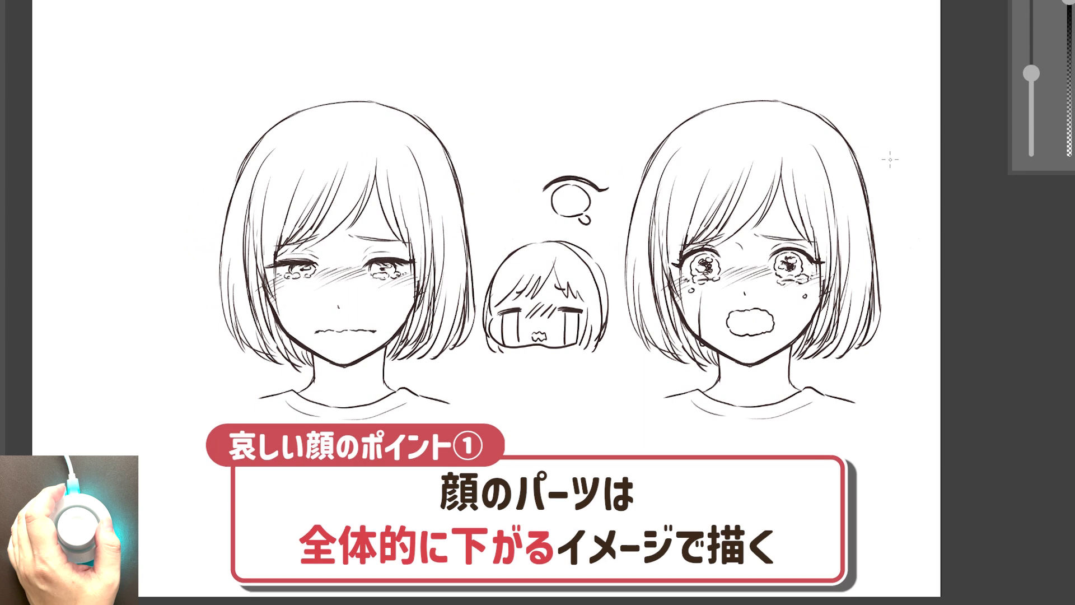
# Draw two red downward arrows on either side of the sobbing face
pyautogui.moveTo(890, 160)
pyautogui.mouseDown()
pyautogui.moveTo(895, 200)
pyautogui.moveTo(905, 187)
pyautogui.mouseUp()
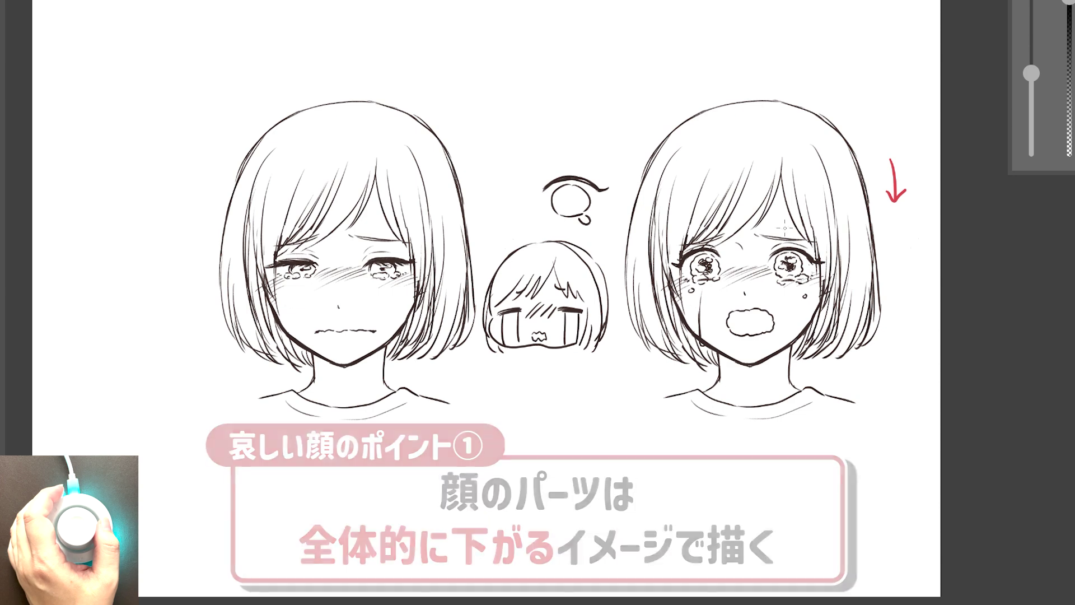
pyautogui.moveTo(638, 144)
pyautogui.mouseDown()
pyautogui.moveTo(623, 197)
pyautogui.moveTo(632, 187)
pyautogui.mouseUp()
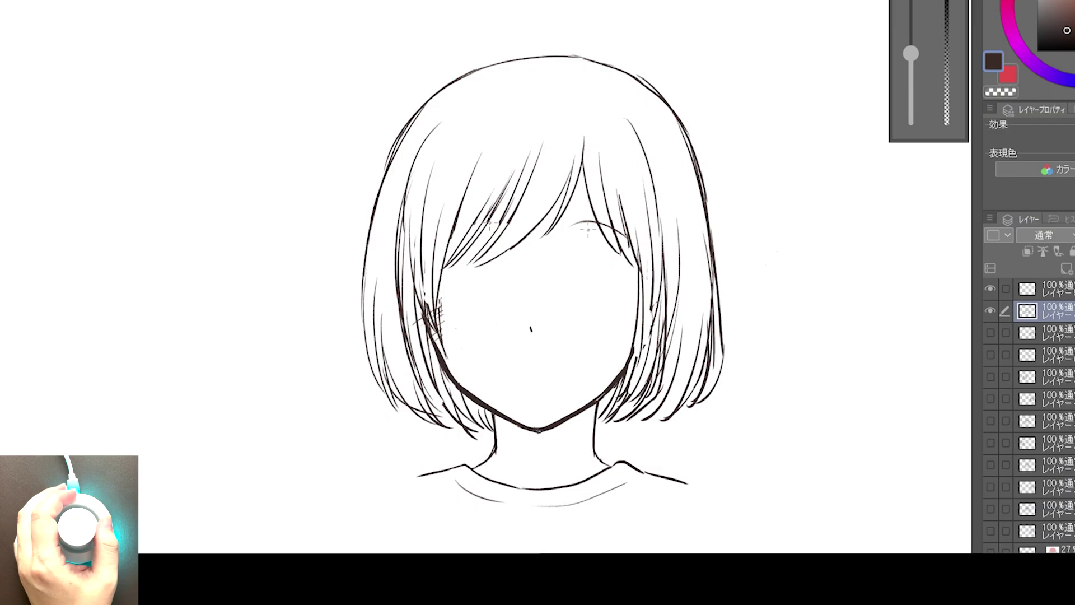
# Draw two raised eyebrow arcs and a closed right eye with a lower lid
pyautogui.moveTo(567, 229); pyautogui.dragTo(635, 248)
pyautogui.moveTo(498, 225)
pyautogui.mouseDown()
pyautogui.moveTo(443, 243)
pyautogui.moveTo(501, 224)
pyautogui.mouseUp()
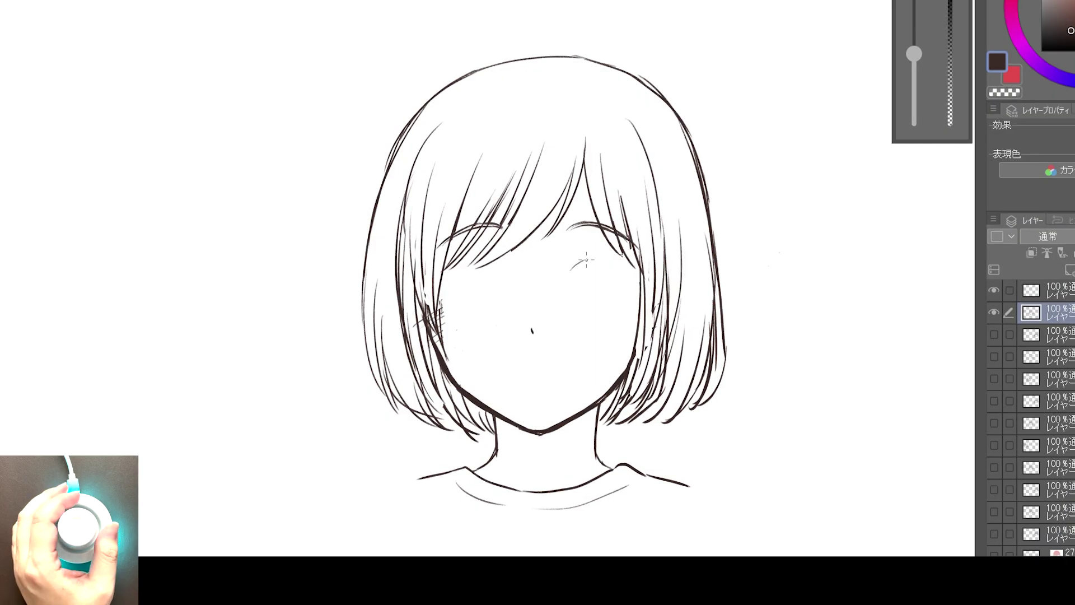
pyautogui.moveTo(569, 273)
pyautogui.mouseDown()
pyautogui.moveTo(610, 262)
pyautogui.moveTo(643, 280)
pyautogui.moveTo(611, 247)
pyautogui.moveTo(616, 264)
pyautogui.moveTo(639, 275)
pyautogui.mouseUp()
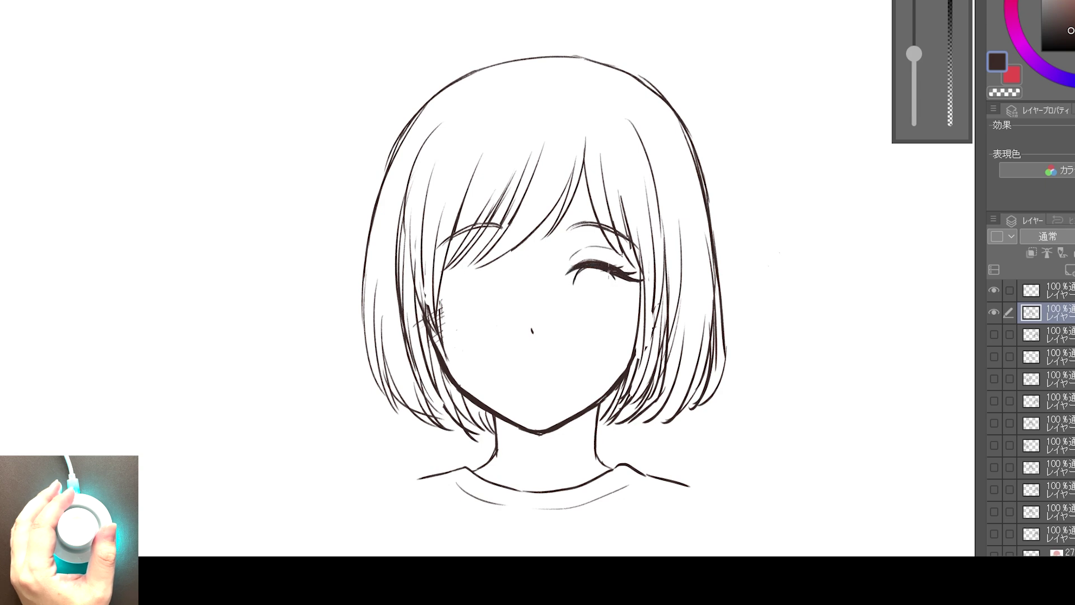
pyautogui.moveTo(577, 298)
pyautogui.mouseDown()
pyautogui.moveTo(624, 292)
pyautogui.moveTo(588, 284)
pyautogui.moveTo(615, 280)
pyautogui.moveTo(619, 314)
pyautogui.mouseUp()
# Hatch blush on both cheeks, re-ink the left eye and its lid, and draw the mouth line
pyautogui.moveTo(590, 308); pyautogui.dragTo(647, 330)
pyautogui.moveTo(452, 271)
pyautogui.mouseDown()
pyautogui.moveTo(483, 263)
pyautogui.moveTo(469, 266)
pyautogui.mouseUp()
pyautogui.moveTo(460, 266)
pyautogui.mouseDown()
pyautogui.moveTo(497, 271)
pyautogui.moveTo(424, 279)
pyautogui.mouseUp()
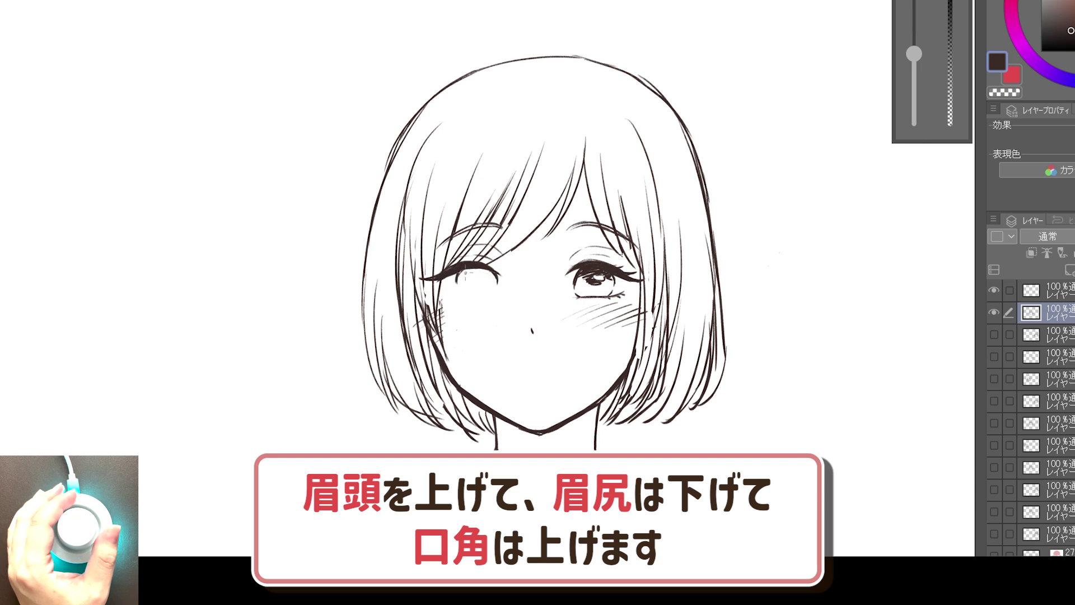
pyautogui.moveTo(458, 298)
pyautogui.mouseDown()
pyautogui.moveTo(498, 296)
pyautogui.moveTo(477, 268)
pyautogui.moveTo(470, 274)
pyautogui.moveTo(496, 279)
pyautogui.mouseUp()
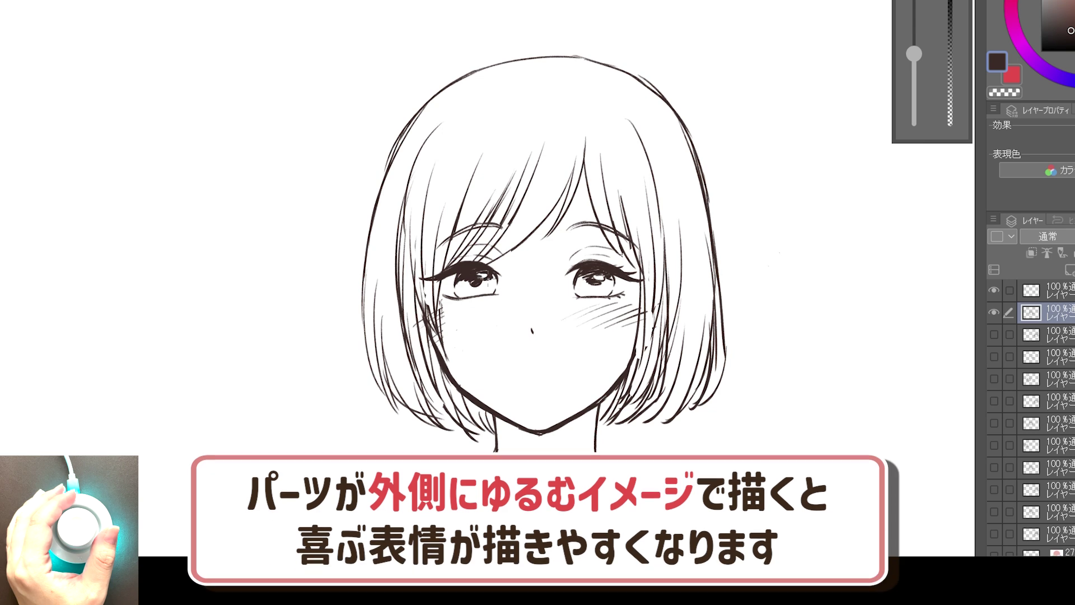
pyautogui.moveTo(588, 272); pyautogui.dragTo(581, 280)
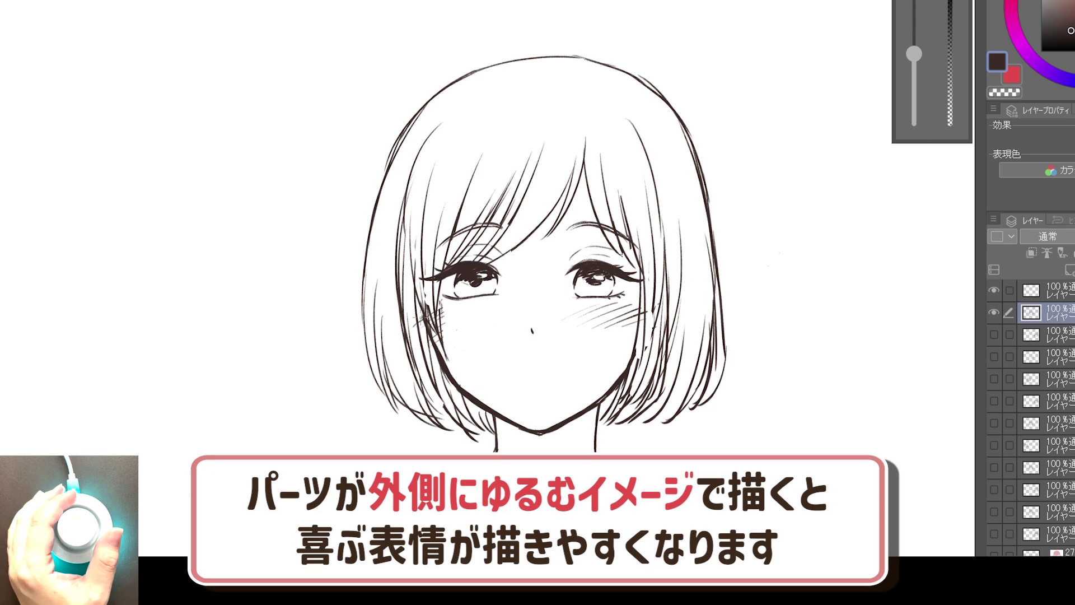
pyautogui.moveTo(447, 306); pyautogui.dragTo(472, 314)
pyautogui.moveTo(502, 357); pyautogui.dragTo(579, 356)
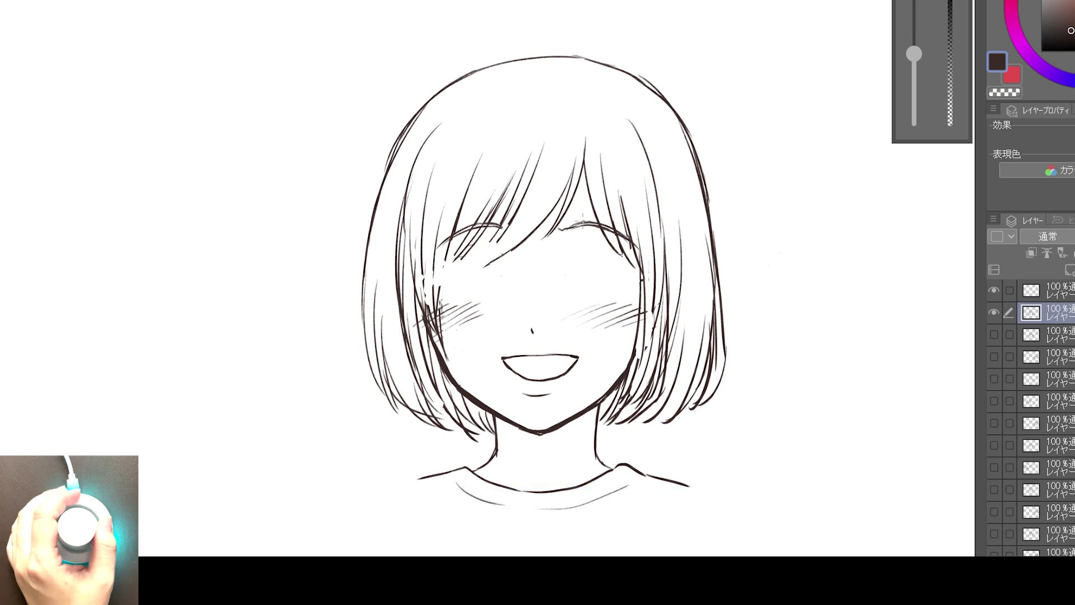
# Draw closed crescent eyes with lashes and creases, and redraw the mouth as an open laugh
pyautogui.moveTo(569, 283)
pyautogui.mouseDown()
pyautogui.moveTo(638, 285)
pyautogui.moveTo(613, 258)
pyautogui.mouseUp()
pyautogui.moveTo(437, 286)
pyautogui.mouseDown()
pyautogui.moveTo(494, 278)
pyautogui.moveTo(437, 287)
pyautogui.mouseUp()
pyautogui.moveTo(476, 274)
pyautogui.mouseDown()
pyautogui.moveTo(416, 286)
pyautogui.moveTo(463, 273)
pyautogui.mouseUp()
pyautogui.moveTo(470, 260); pyautogui.dragTo(501, 273)
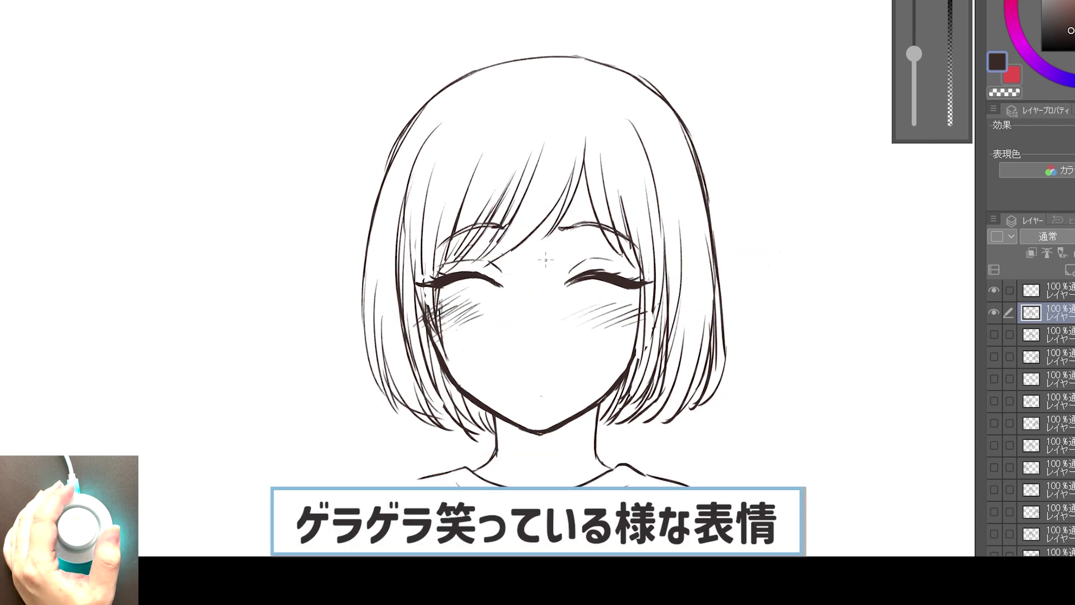
pyautogui.moveTo(497, 348); pyautogui.dragTo(587, 346)
pyautogui.moveTo(525, 377)
pyautogui.mouseDown()
pyautogui.moveTo(571, 375)
pyautogui.moveTo(555, 394)
pyautogui.mouseUp()
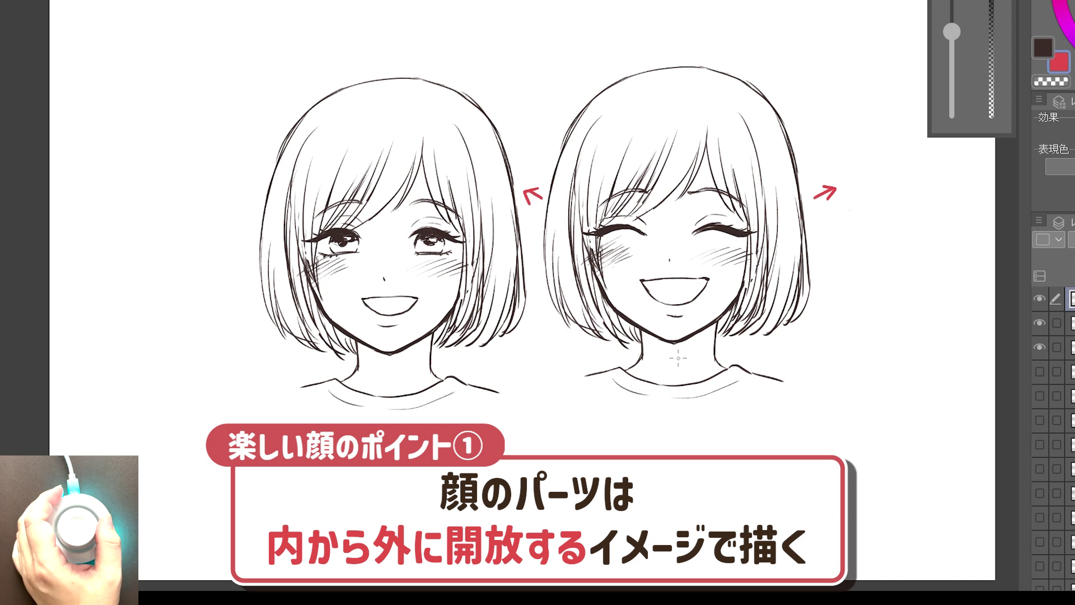
# Add a red wavy mark beside the laughing face and red arrows beside the first face
pyautogui.moveTo(829, 230); pyautogui.dragTo(855, 221)
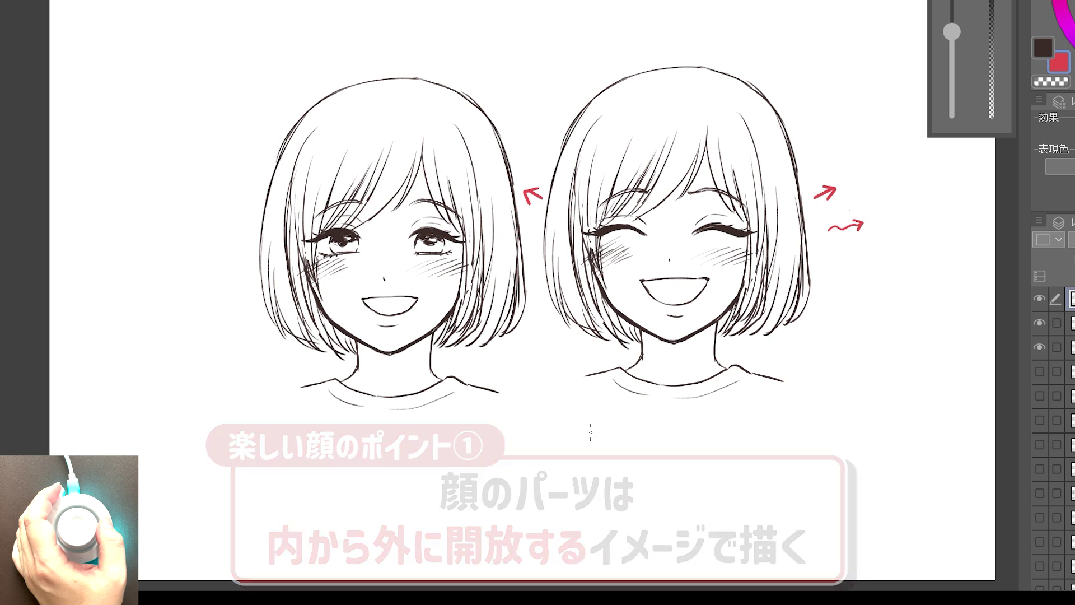
pyautogui.moveTo(262, 188); pyautogui.dragTo(248, 211)
pyautogui.moveTo(254, 284); pyautogui.dragTo(253, 262)
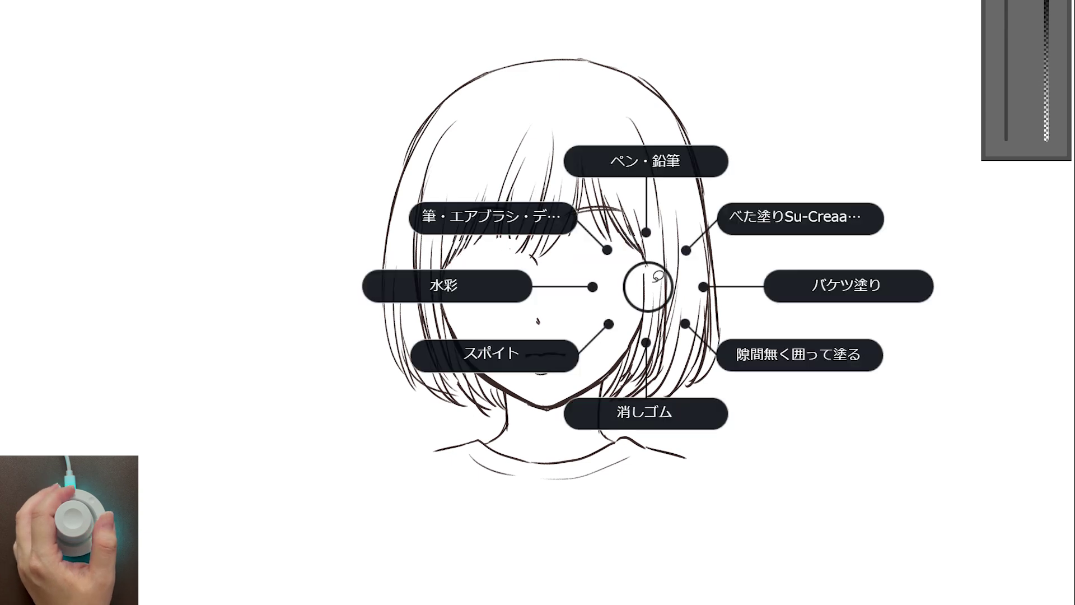
# Redraw the eyes with lashes, a small right iris and a darkened left eye
pyautogui.moveTo(591, 249)
pyautogui.mouseDown()
pyautogui.moveTo(632, 257)
pyautogui.moveTo(615, 242)
pyautogui.moveTo(644, 256)
pyautogui.mouseUp()
pyautogui.moveTo(565, 260)
pyautogui.mouseDown()
pyautogui.moveTo(602, 244)
pyautogui.moveTo(633, 256)
pyautogui.mouseUp()
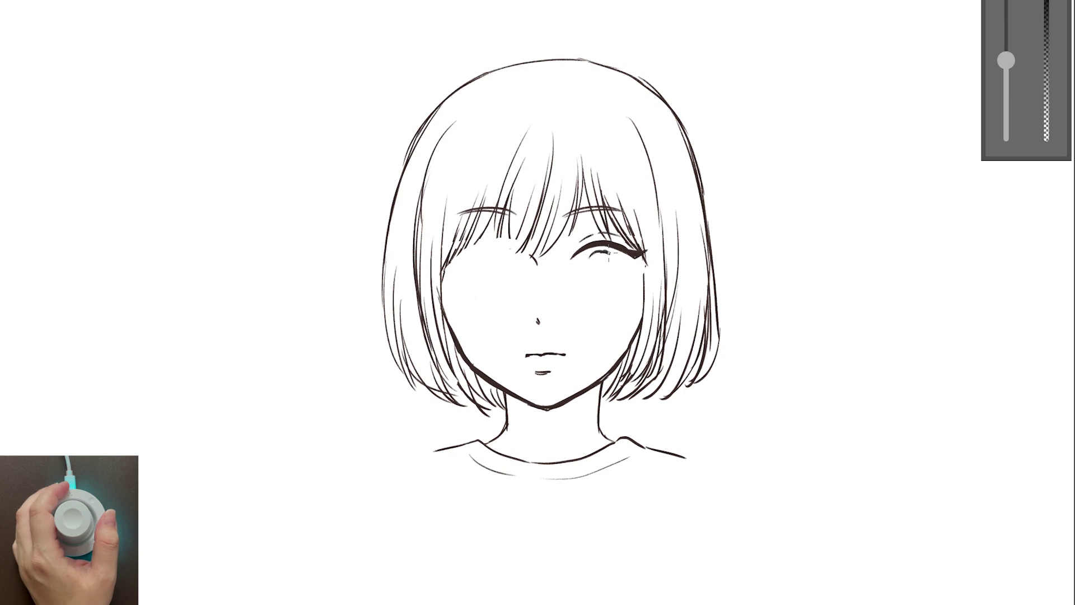
pyautogui.moveTo(609, 255)
pyautogui.mouseDown()
pyautogui.moveTo(596, 251)
pyautogui.moveTo(588, 263)
pyautogui.mouseUp()
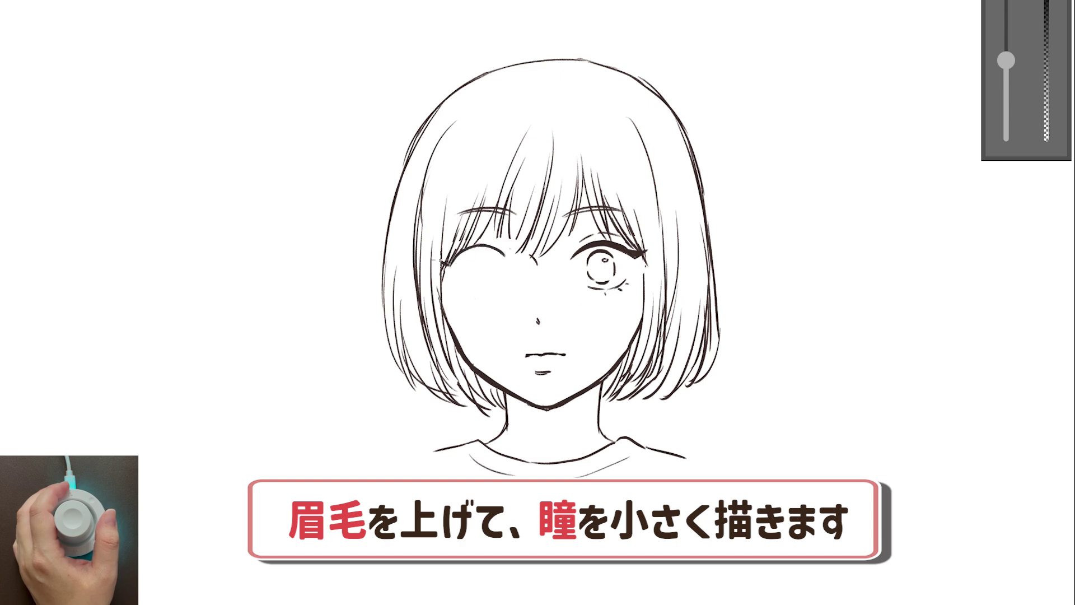
pyautogui.moveTo(450, 263)
pyautogui.mouseDown()
pyautogui.moveTo(503, 252)
pyautogui.moveTo(451, 267)
pyautogui.mouseUp()
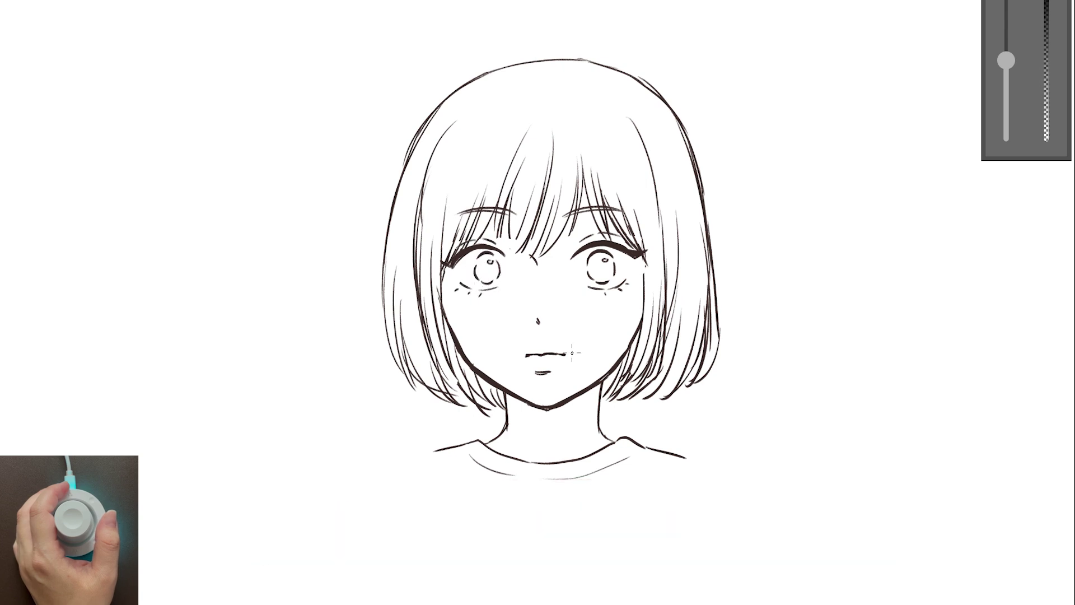
# Undo the old mouth, draw an open mouth, and add a zigzag shock mark beside the hair
pyautogui.hotkey('ctrl', 'z')
pyautogui.hotkey('ctrl', 'z')
pyautogui.moveTo(522, 346)
pyautogui.mouseDown()
pyautogui.moveTo(512, 361)
pyautogui.moveTo(536, 371)
pyautogui.mouseUp()
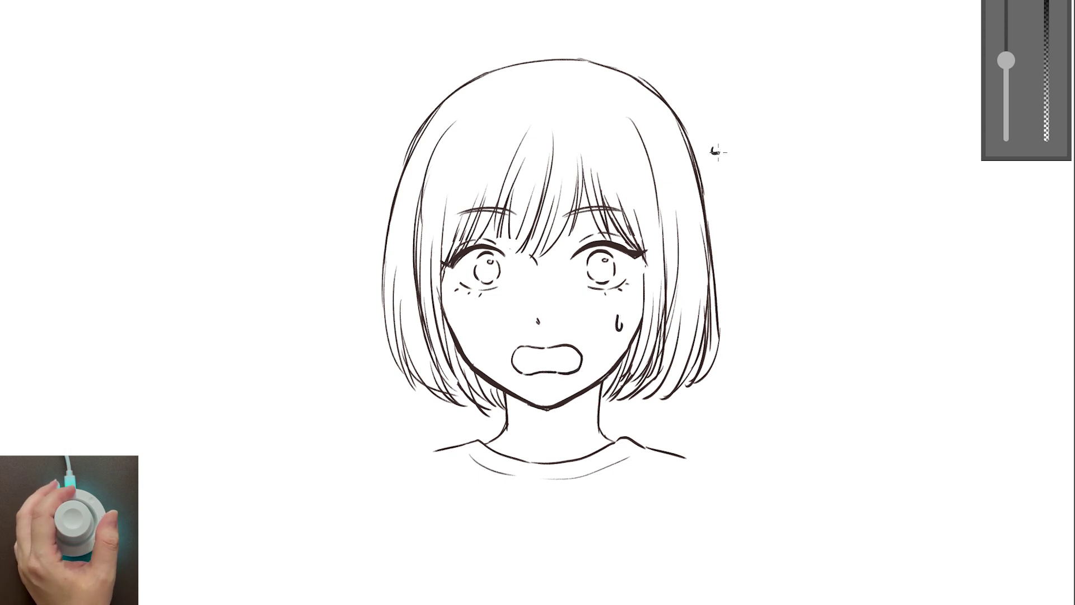
pyautogui.moveTo(712, 149)
pyautogui.mouseDown()
pyautogui.moveTo(767, 209)
pyautogui.moveTo(738, 252)
pyautogui.mouseUp()
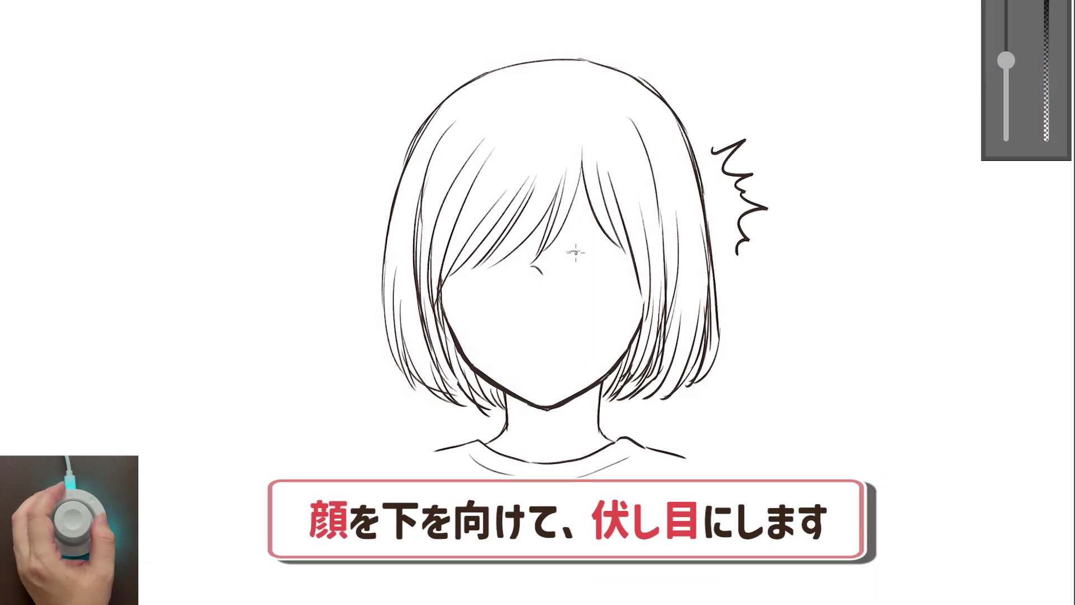
# Draw lowered eyes with lashes, lower outlines and dark irises
pyautogui.moveTo(591, 249); pyautogui.dragTo(626, 247)
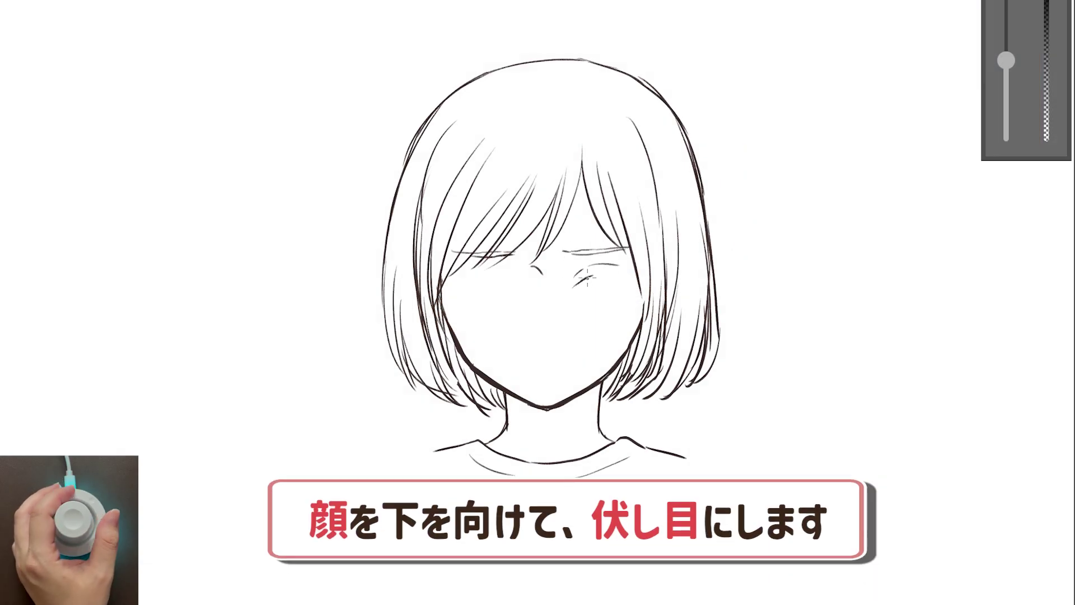
pyautogui.moveTo(574, 285)
pyautogui.mouseDown()
pyautogui.moveTo(632, 278)
pyautogui.moveTo(622, 275)
pyautogui.mouseUp()
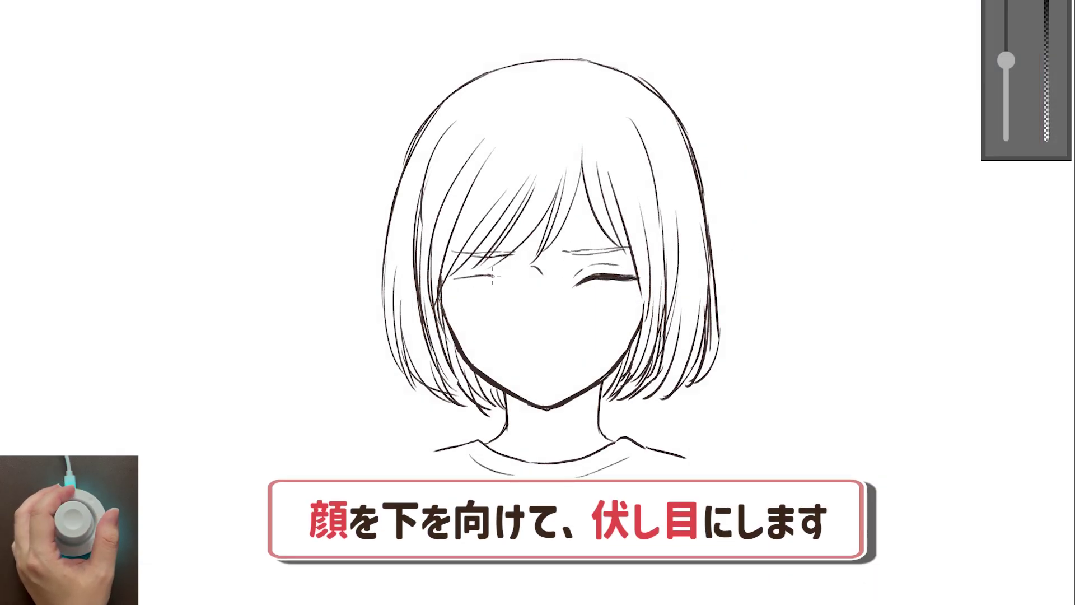
pyautogui.moveTo(492, 276); pyautogui.dragTo(448, 285)
pyautogui.moveTo(610, 281); pyautogui.dragTo(624, 285)
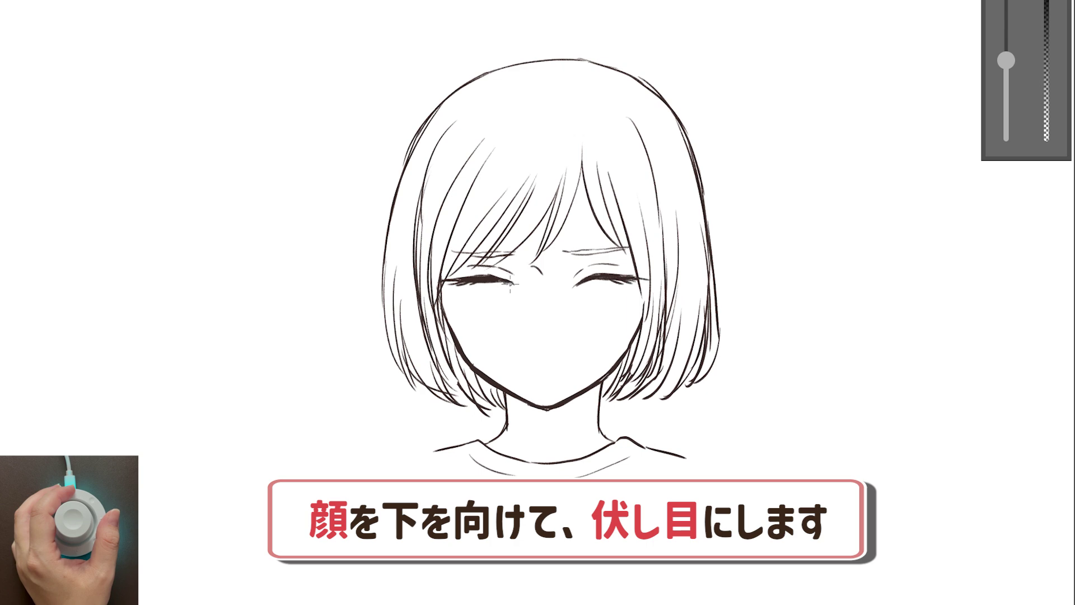
pyautogui.moveTo(479, 284); pyautogui.dragTo(481, 298)
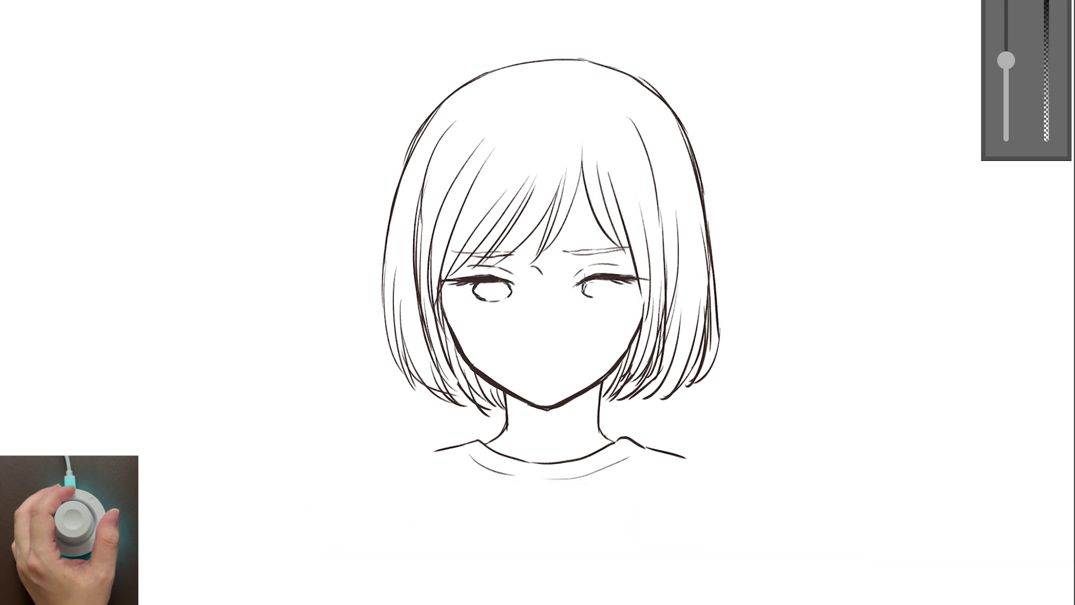
pyautogui.moveTo(583, 286); pyautogui.dragTo(616, 295)
pyautogui.moveTo(484, 287); pyautogui.dragTo(499, 295)
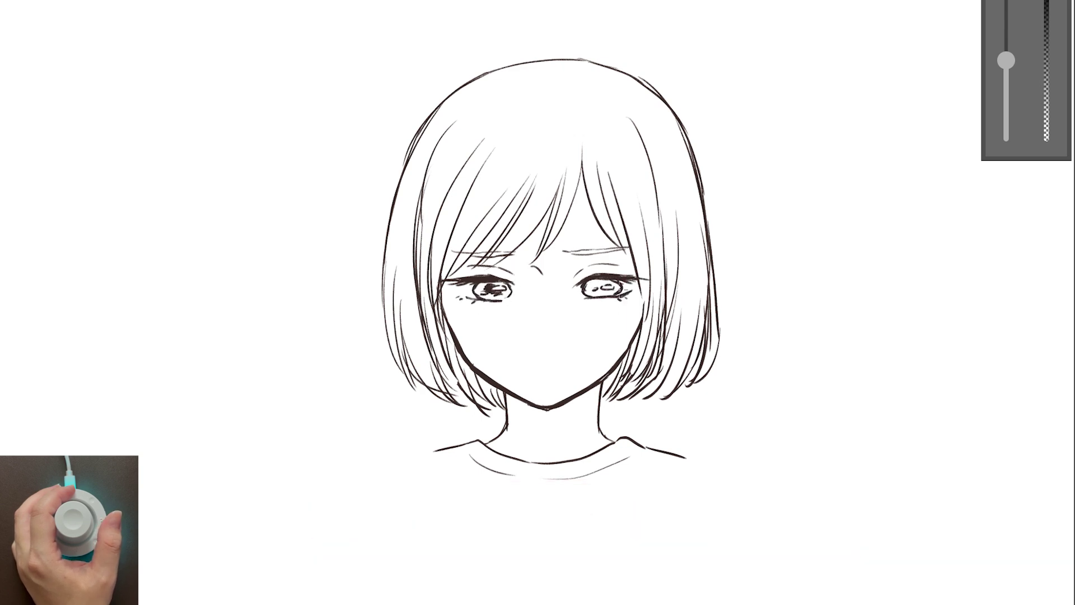
pyautogui.moveTo(595, 284); pyautogui.dragTo(611, 292)
# Hatch blush across both cheeks and add a sweat mark, nose dot and wavy mouth
pyautogui.moveTo(464, 318)
pyautogui.mouseDown()
pyautogui.moveTo(546, 290)
pyautogui.moveTo(637, 294)
pyautogui.moveTo(654, 318)
pyautogui.mouseUp()
pyautogui.moveTo(432, 413); pyautogui.dragTo(425, 423)
pyautogui.click(541, 327)
pyautogui.moveTo(521, 352); pyautogui.dragTo(535, 354)
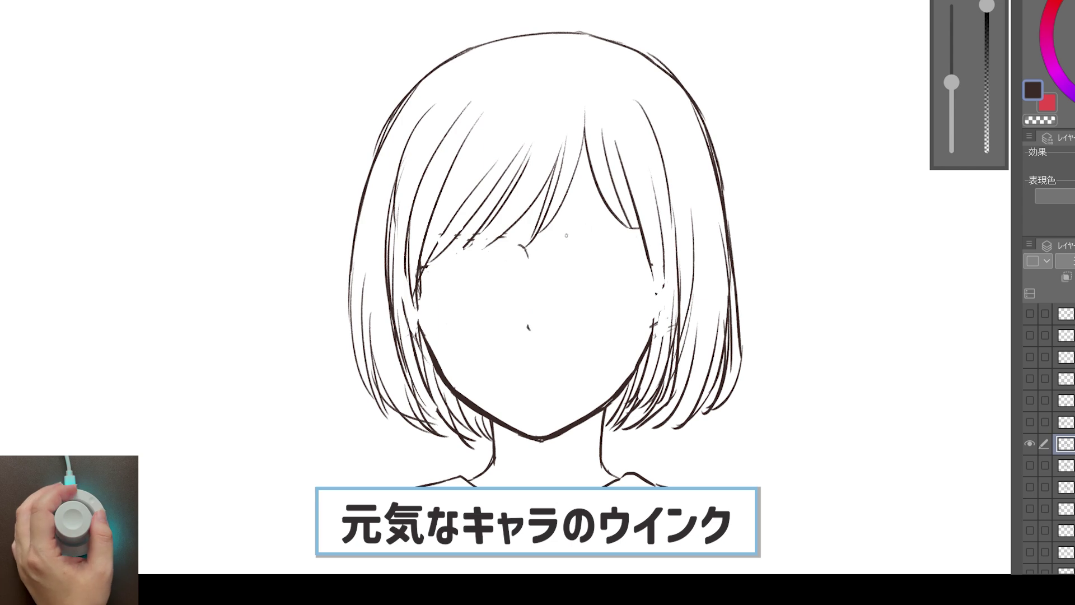
# Draw one open eye with a filled pupil and one closed winking eye with a crease
pyautogui.moveTo(571, 209); pyautogui.dragTo(648, 214)
pyautogui.moveTo(432, 217); pyautogui.dragTo(506, 207)
pyautogui.moveTo(434, 271)
pyautogui.mouseDown()
pyautogui.moveTo(481, 246)
pyautogui.moveTo(504, 260)
pyautogui.moveTo(472, 240)
pyautogui.moveTo(489, 276)
pyautogui.moveTo(486, 255)
pyautogui.mouseUp()
pyautogui.moveTo(574, 275); pyautogui.dragTo(655, 262)
pyautogui.moveTo(574, 257); pyautogui.dragTo(632, 241)
# Draw the open smiling mouth, cheek blush hatching, and a small star with a dash beside the head
pyautogui.moveTo(508, 358)
pyautogui.mouseDown()
pyautogui.moveTo(583, 352)
pyautogui.moveTo(521, 381)
pyautogui.mouseUp()
pyautogui.moveTo(582, 356); pyautogui.dragTo(569, 383)
pyautogui.moveTo(532, 402); pyautogui.dragTo(559, 401)
pyautogui.moveTo(591, 303); pyautogui.dragTo(622, 277)
pyautogui.moveTo(437, 328); pyautogui.dragTo(471, 305)
pyautogui.moveTo(742, 257); pyautogui.dragTo(759, 251)
pyautogui.moveTo(764, 245); pyautogui.dragTo(790, 238)
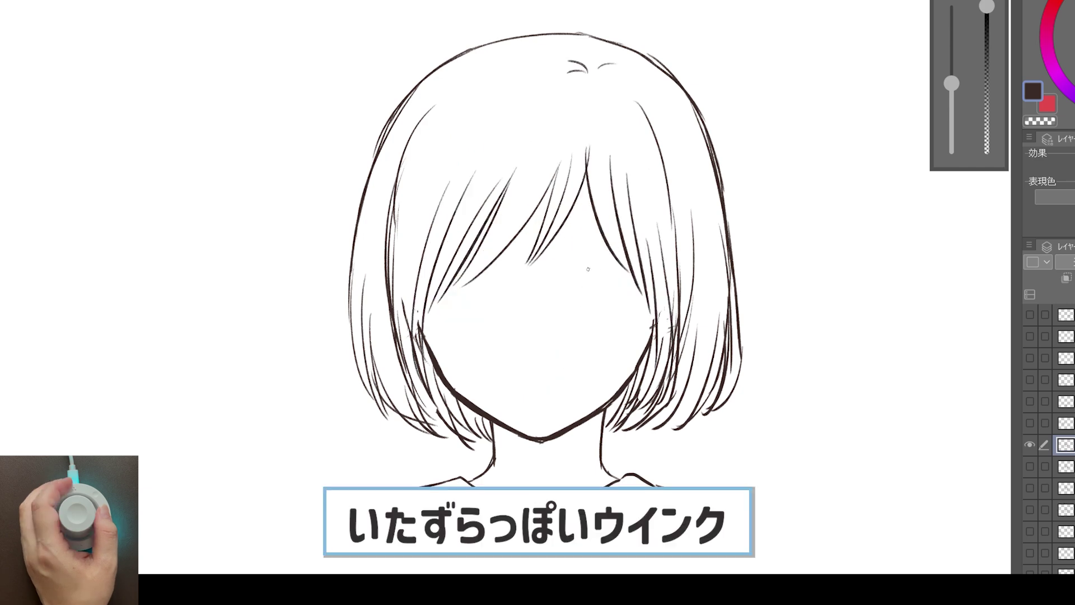
pyautogui.moveTo(566, 240); pyautogui.dragTo(654, 238)
# Ink both closed-eye arcs with lashes for the wink
pyautogui.moveTo(436, 233); pyautogui.dragTo(503, 236)
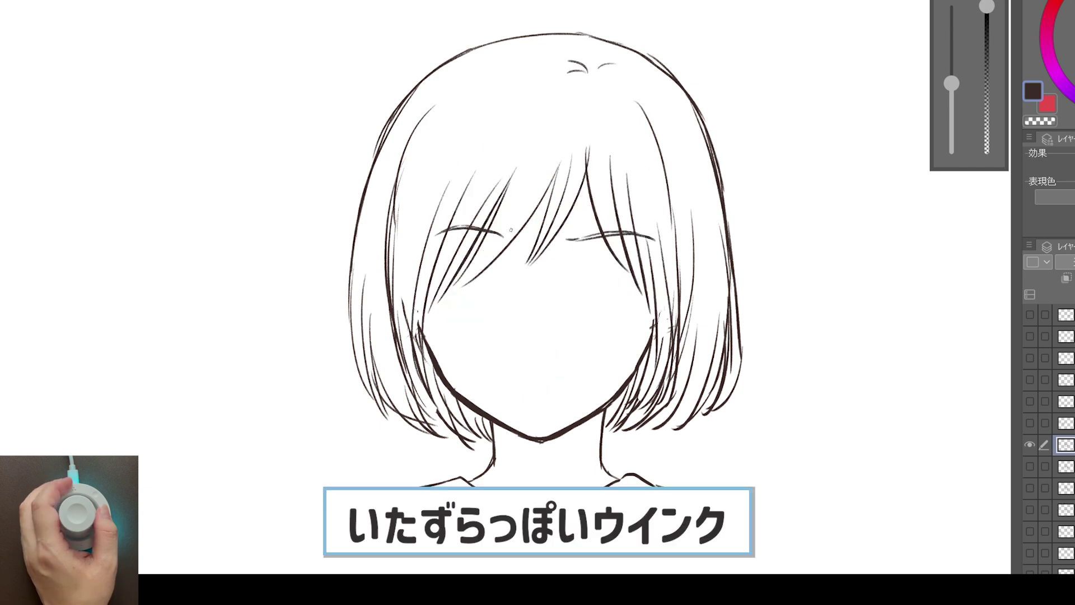
pyautogui.moveTo(576, 288); pyautogui.dragTo(656, 275)
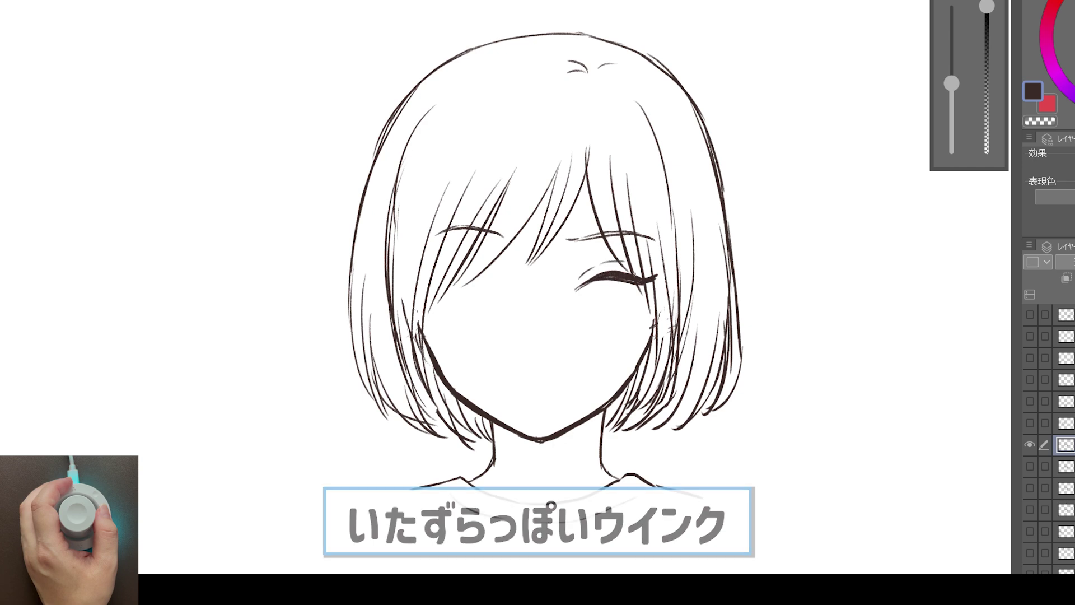
pyautogui.moveTo(461, 277)
pyautogui.mouseDown()
pyautogui.moveTo(503, 276)
pyautogui.moveTo(420, 280)
pyautogui.moveTo(473, 297)
pyautogui.moveTo(493, 281)
pyautogui.moveTo(448, 304)
pyautogui.mouseUp()
# Draw a smiling mouth with tongue out, cheek blush hatching and the shirt collar
pyautogui.moveTo(518, 368); pyautogui.dragTo(567, 361)
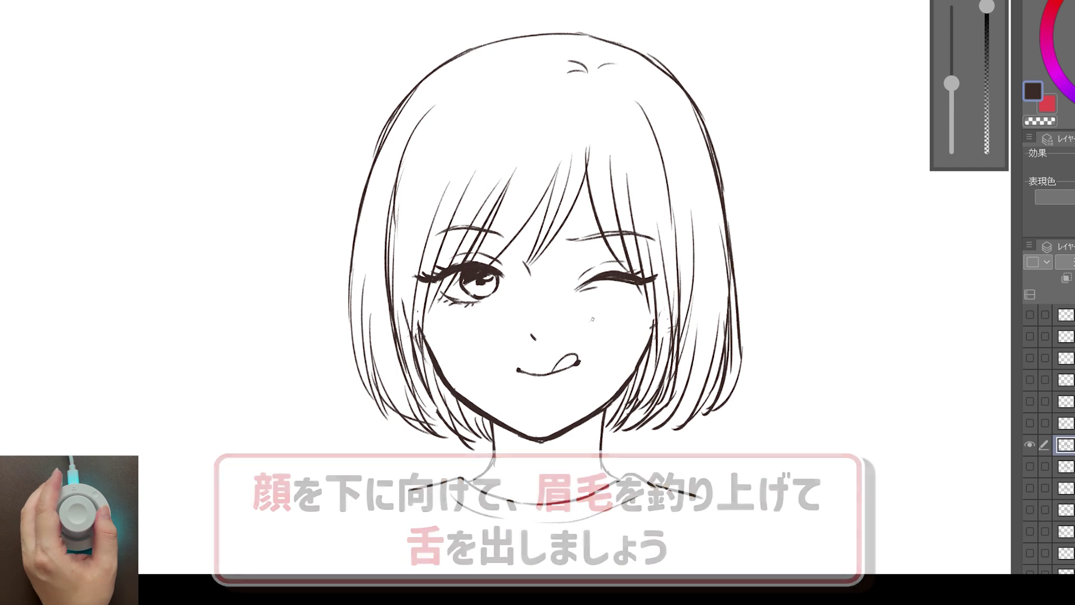
pyautogui.moveTo(426, 314); pyautogui.dragTo(459, 322)
pyautogui.moveTo(408, 488); pyautogui.dragTo(703, 495)
pyautogui.moveTo(453, 495); pyautogui.dragTo(644, 496)
pyautogui.scroll(-3, 538, 280)
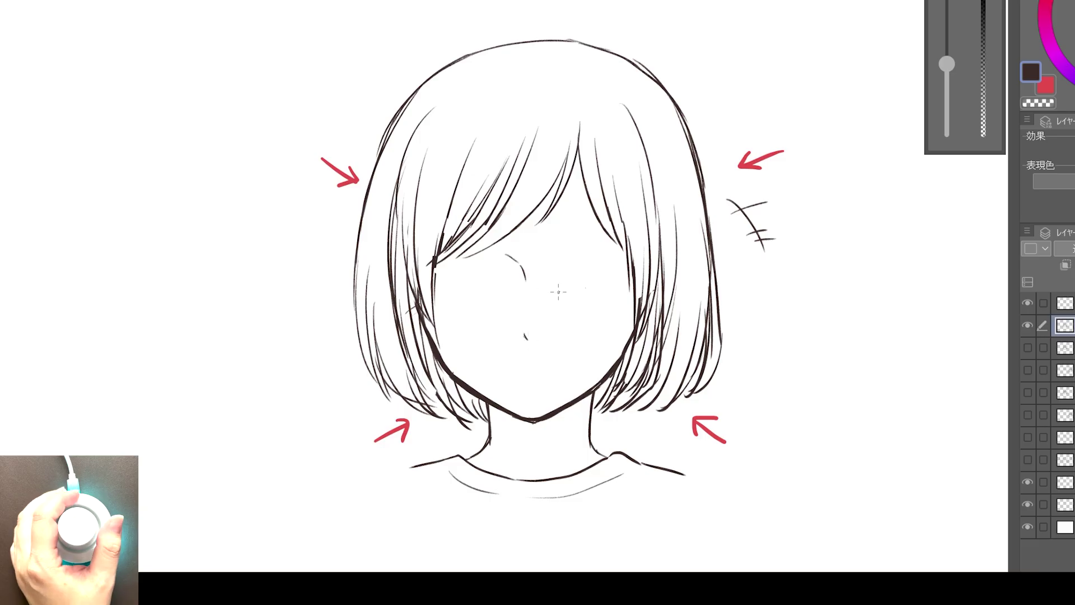
# Redraw the right eye open with iris and highlight, add the left eyelid and a mouth
pyautogui.moveTo(538, 253); pyautogui.dragTo(633, 242)
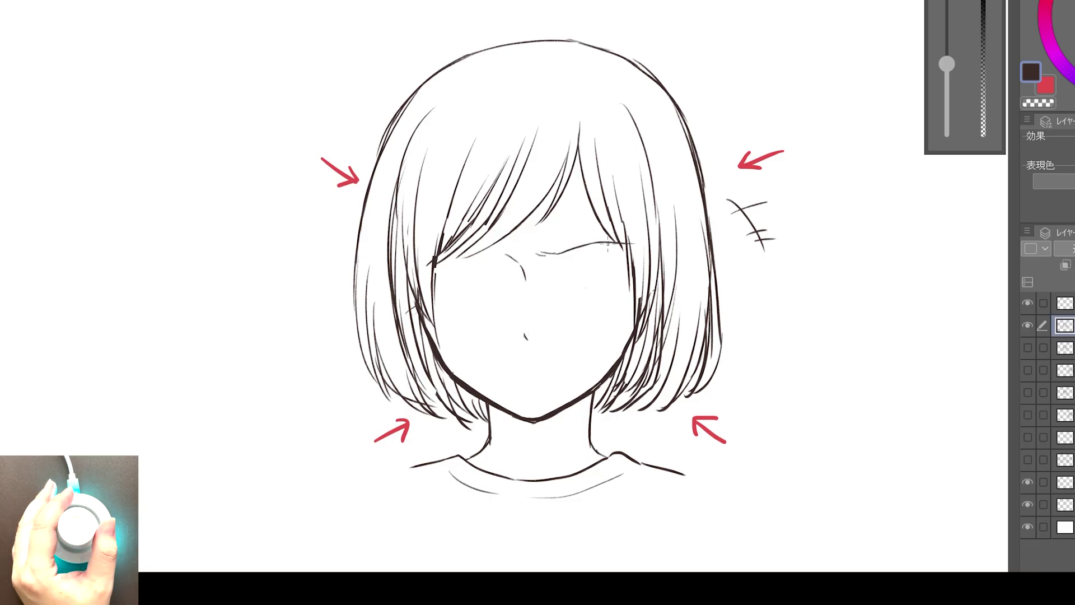
pyautogui.moveTo(559, 275); pyautogui.dragTo(633, 269)
pyautogui.moveTo(566, 300)
pyautogui.mouseDown()
pyautogui.moveTo(616, 297)
pyautogui.moveTo(597, 275)
pyautogui.mouseUp()
pyautogui.moveTo(436, 273)
pyautogui.mouseDown()
pyautogui.moveTo(493, 268)
pyautogui.moveTo(476, 269)
pyautogui.mouseUp()
pyautogui.moveTo(454, 263)
pyautogui.mouseDown()
pyautogui.moveTo(495, 276)
pyautogui.moveTo(488, 300)
pyautogui.mouseUp()
pyautogui.moveTo(519, 362); pyautogui.dragTo(554, 372)
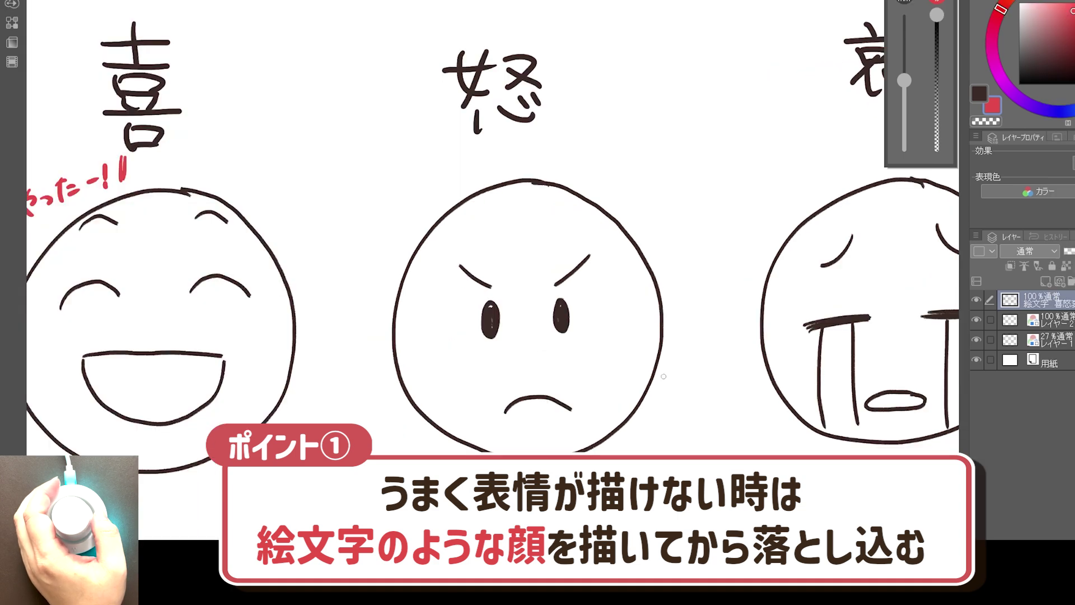
# Add red marks, an arrow and the word ふん around the angry face
pyautogui.moveTo(666, 247); pyautogui.dragTo(674, 267)
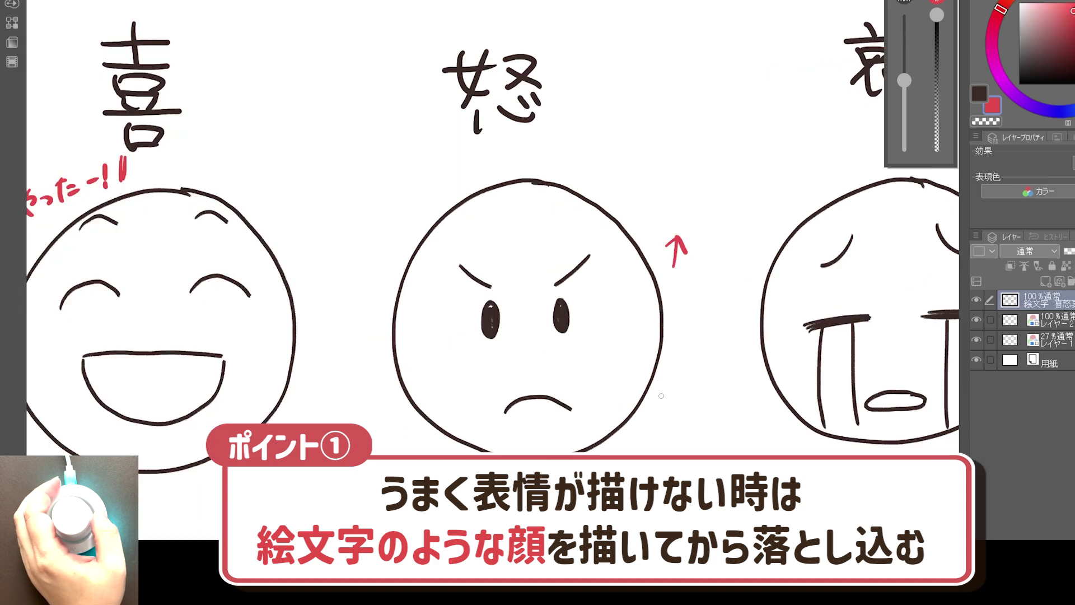
pyautogui.moveTo(661, 396); pyautogui.dragTo(691, 399)
pyautogui.moveTo(404, 188); pyautogui.dragTo(415, 206)
pyautogui.moveTo(426, 180); pyautogui.dragTo(440, 191)
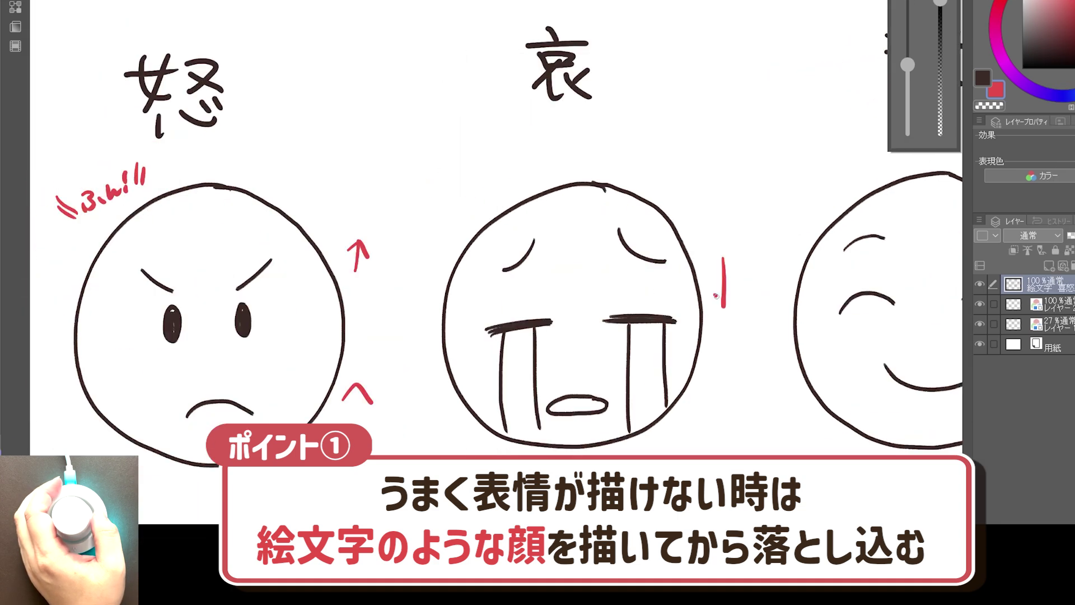
# Add red down-arrows and the word えーん with emphasis marks around the sad face
pyautogui.moveTo(723, 258); pyautogui.dragTo(724, 308)
pyautogui.moveTo(715, 293); pyautogui.dragTo(734, 291)
pyautogui.moveTo(429, 263); pyautogui.dragTo(430, 306)
pyautogui.moveTo(423, 291); pyautogui.dragTo(437, 289)
pyautogui.moveTo(494, 159); pyautogui.dragTo(537, 168)
pyautogui.moveTo(551, 157); pyautogui.dragTo(571, 168)
pyautogui.moveTo(488, 165); pyautogui.dragTo(477, 193)
# Add red arrows and the cheer わーい! with emphasis marks around the happy face
pyautogui.moveTo(594, 147); pyautogui.dragTo(581, 178)
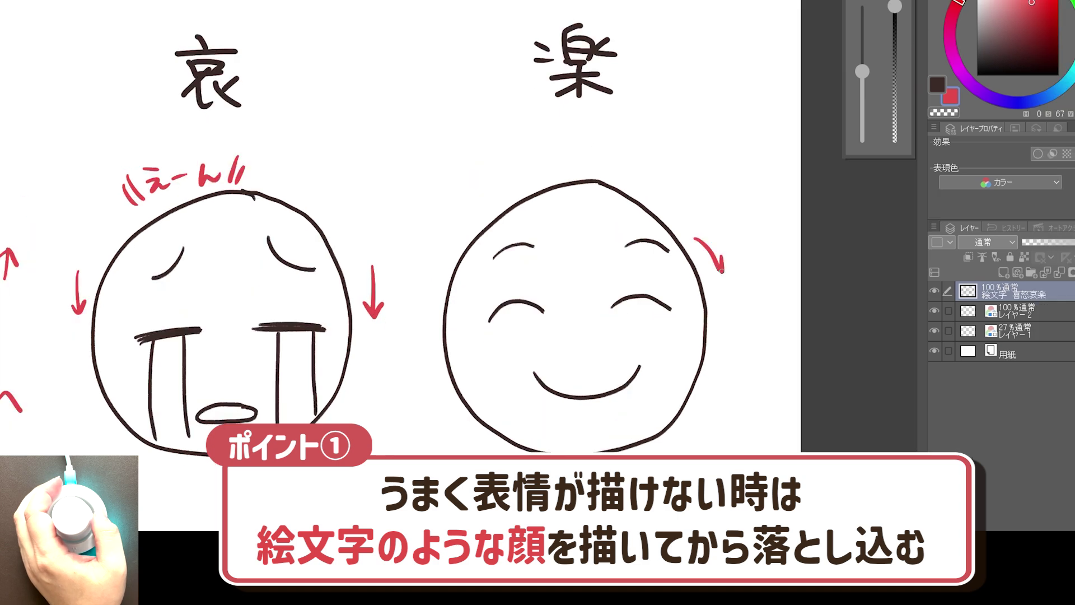
pyautogui.moveTo(695, 239); pyautogui.dragTo(722, 270)
pyautogui.moveTo(702, 384); pyautogui.dragTo(725, 358)
pyautogui.moveTo(540, 137)
pyautogui.mouseDown()
pyautogui.moveTo(560, 160)
pyautogui.moveTo(585, 149)
pyautogui.mouseUp()
pyautogui.moveTo(593, 143); pyautogui.dragTo(597, 156)
pyautogui.moveTo(513, 138); pyautogui.dragTo(521, 166)
pyautogui.moveTo(644, 136); pyautogui.dragTo(661, 163)
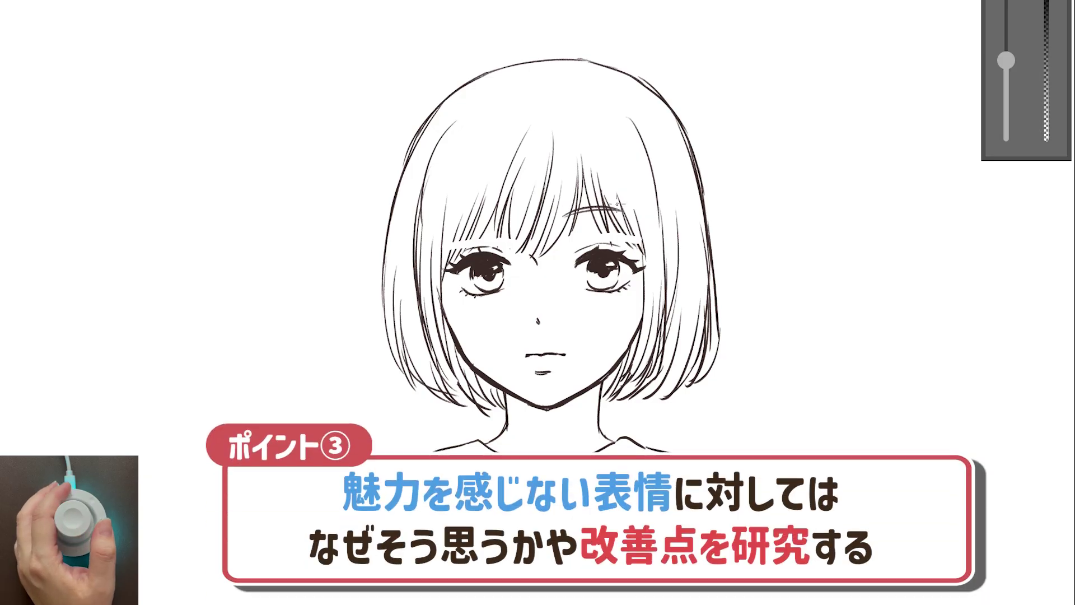
# Add the left eyebrow, closed-eye arcs on both eyes and a wide crying mouth
pyautogui.moveTo(515, 212); pyautogui.dragTo(458, 216)
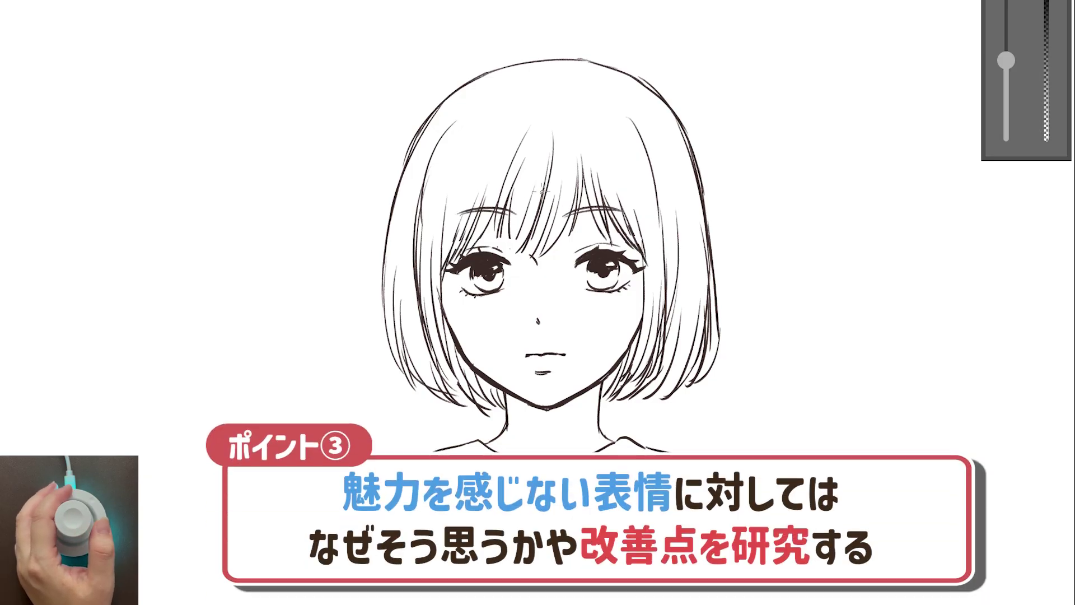
pyautogui.moveTo(573, 257)
pyautogui.mouseDown()
pyautogui.moveTo(631, 256)
pyautogui.moveTo(589, 262)
pyautogui.moveTo(626, 277)
pyautogui.mouseUp()
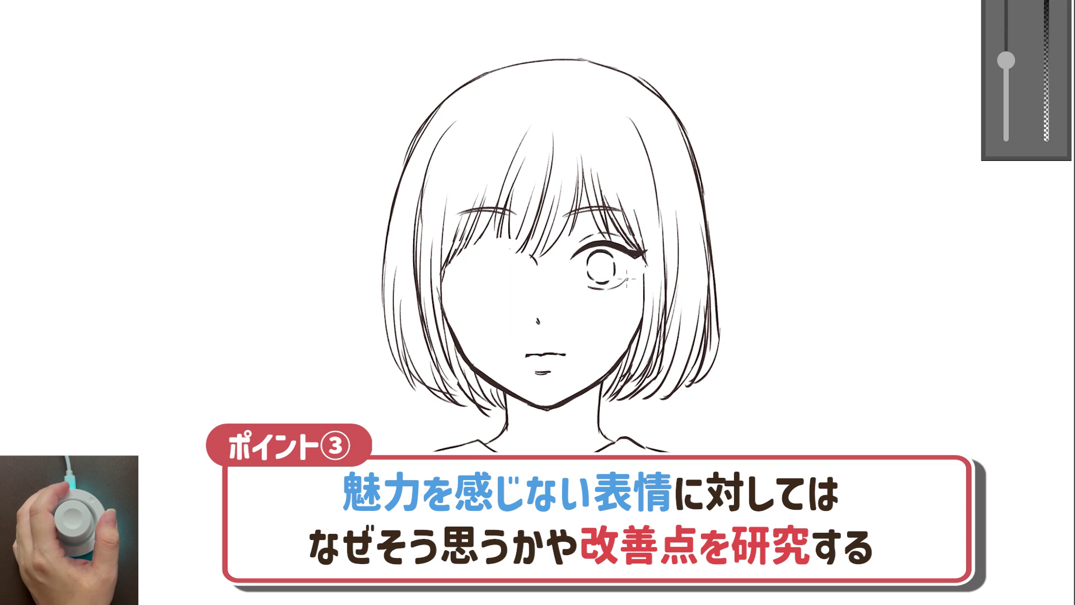
pyautogui.moveTo(452, 262)
pyautogui.mouseDown()
pyautogui.moveTo(506, 251)
pyautogui.moveTo(487, 247)
pyautogui.moveTo(477, 267)
pyautogui.mouseUp()
pyautogui.moveTo(523, 347)
pyautogui.mouseDown()
pyautogui.moveTo(518, 364)
pyautogui.moveTo(582, 359)
pyautogui.moveTo(565, 369)
pyautogui.mouseUp()
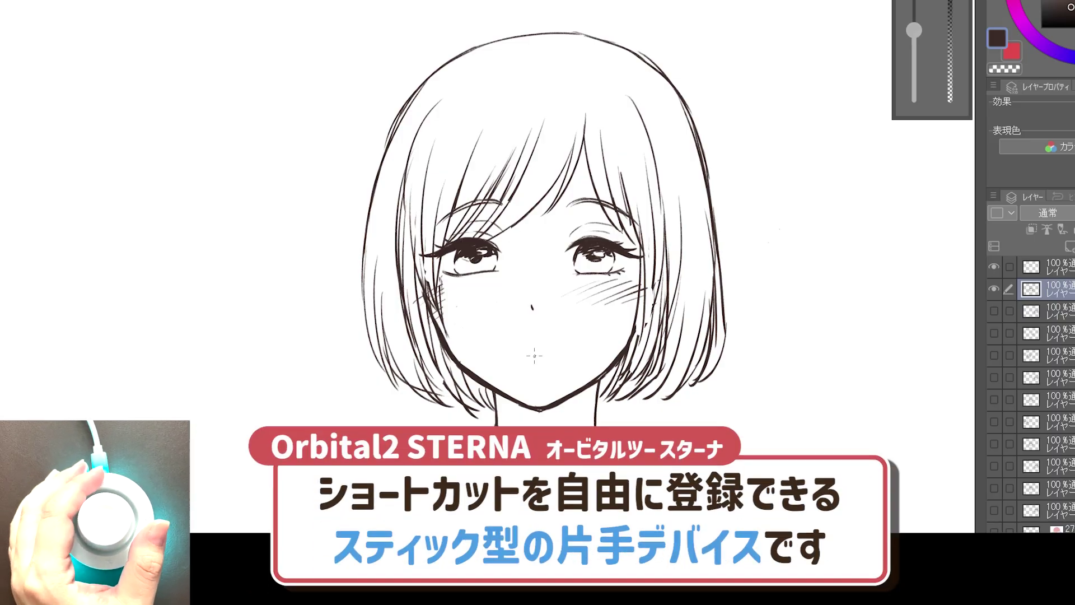
# Hatch blush on the left cheek, draw a small mouth, then undo the open eyes
pyautogui.moveTo(445, 298)
pyautogui.mouseDown()
pyautogui.moveTo(473, 283)
pyautogui.moveTo(481, 290)
pyautogui.mouseUp()
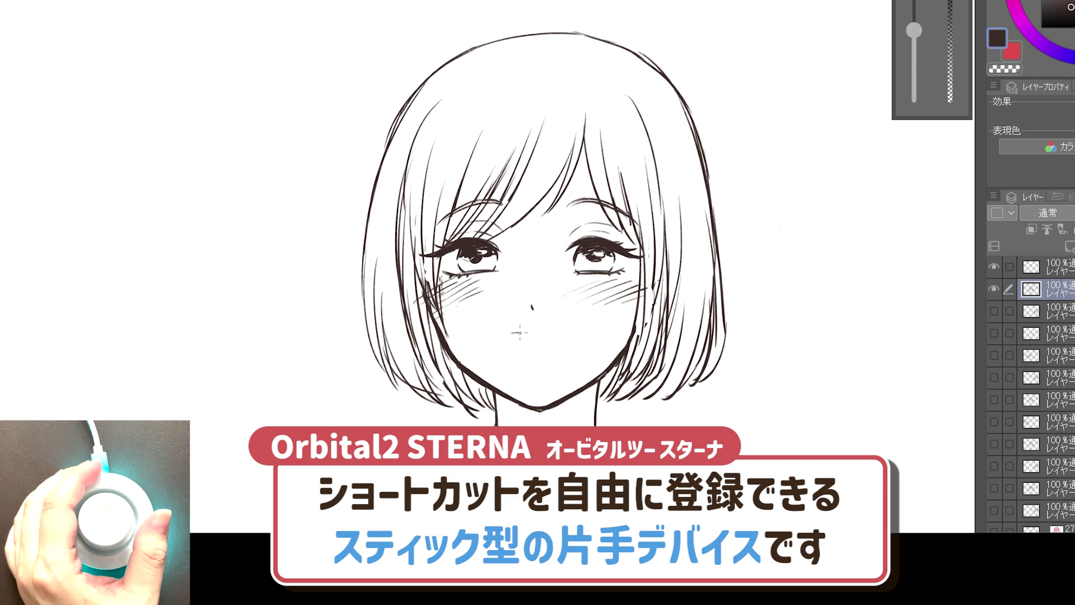
pyautogui.moveTo(569, 331)
pyautogui.mouseDown()
pyautogui.moveTo(498, 335)
pyautogui.moveTo(571, 333)
pyautogui.mouseUp()
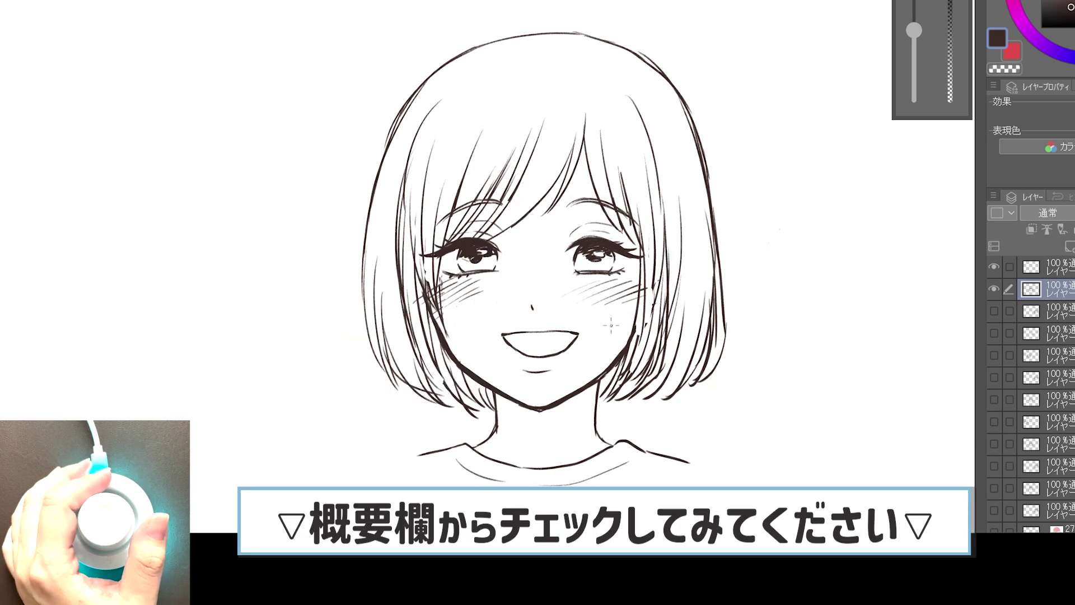
pyautogui.hotkey('ctrl', 'z')
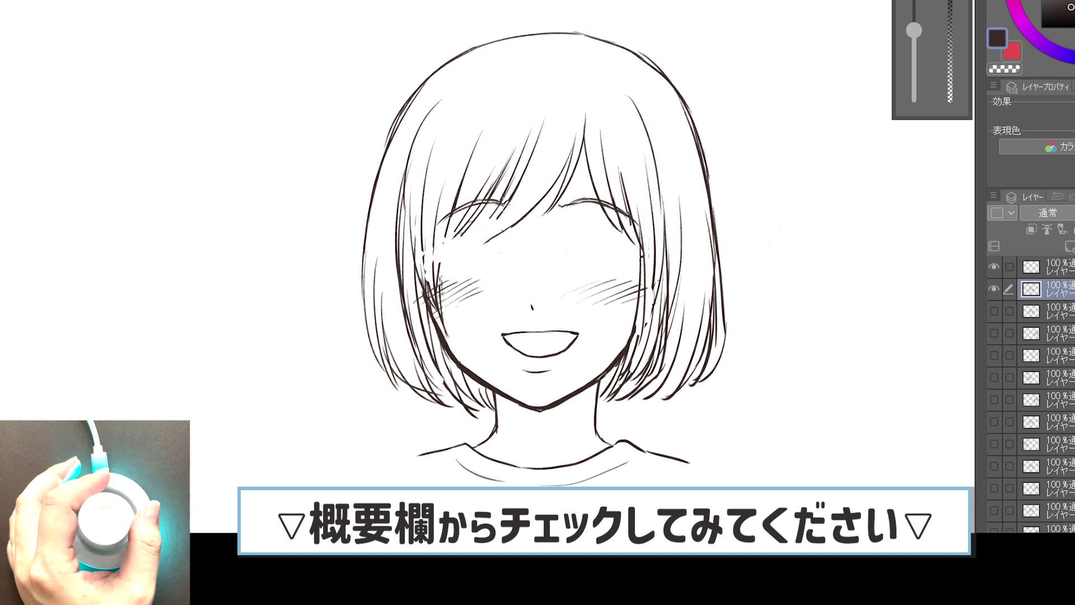
# Ink closed happy eye arcs with creases and lashes on both eyes
pyautogui.moveTo(567, 256)
pyautogui.mouseDown()
pyautogui.moveTo(591, 246)
pyautogui.moveTo(641, 263)
pyautogui.mouseUp()
pyautogui.moveTo(573, 258)
pyautogui.mouseDown()
pyautogui.moveTo(637, 264)
pyautogui.moveTo(615, 238)
pyautogui.mouseUp()
pyautogui.moveTo(496, 261); pyautogui.dragTo(416, 263)
pyautogui.moveTo(435, 264); pyautogui.dragTo(483, 249)
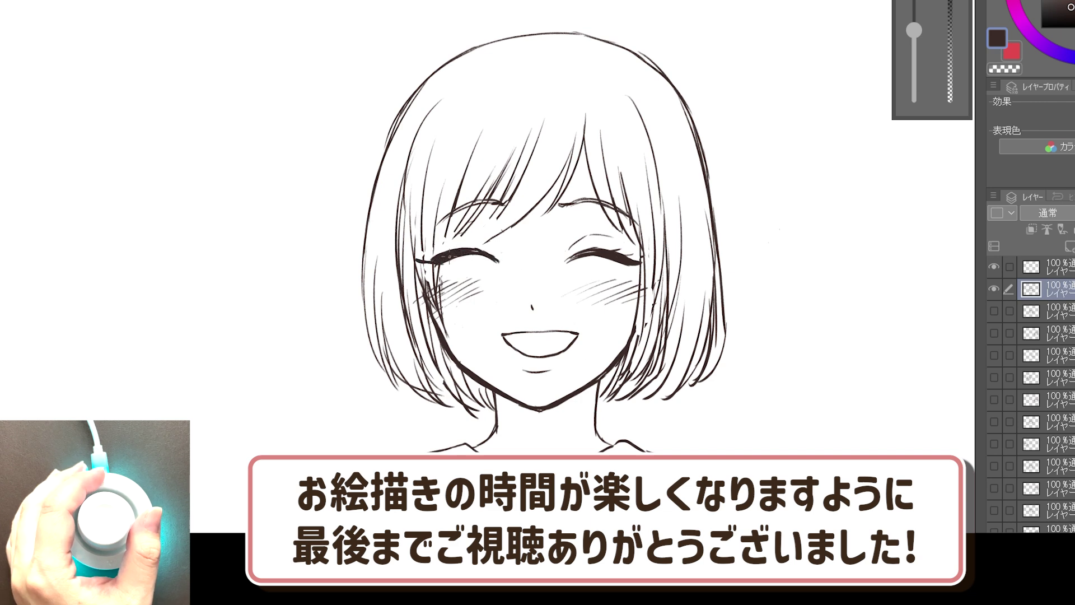